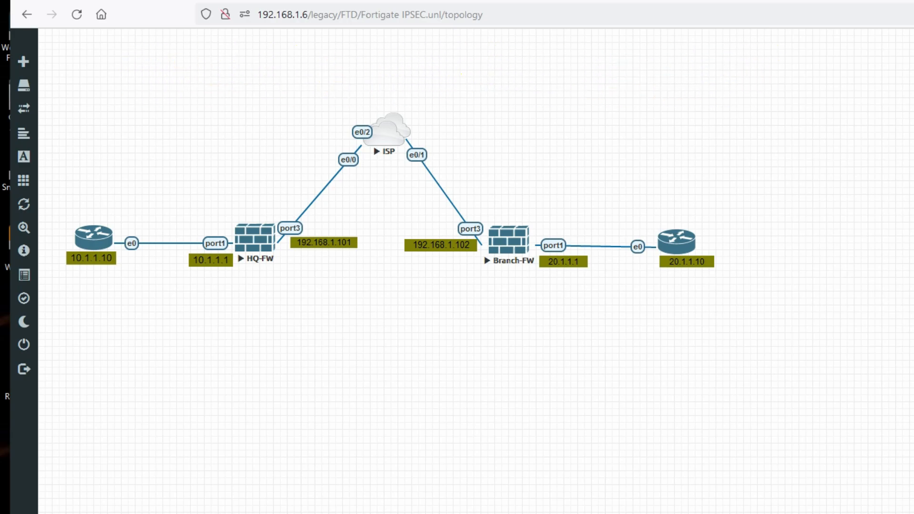
Step: Underline HQ-FW, Branch-FW, their outside addresses 192.168.1.101/192.168.1.102 and host 10.1.1.10
drag(227, 276, 260, 277)
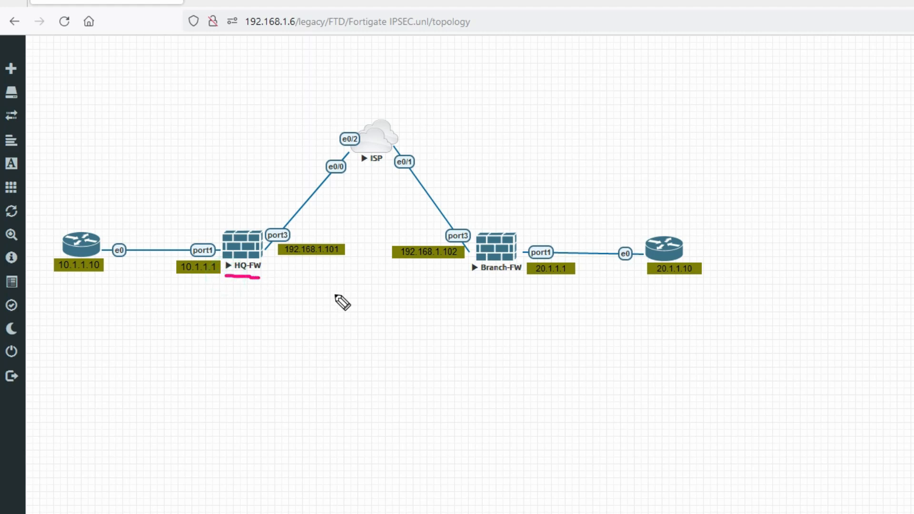
drag(479, 280, 508, 276)
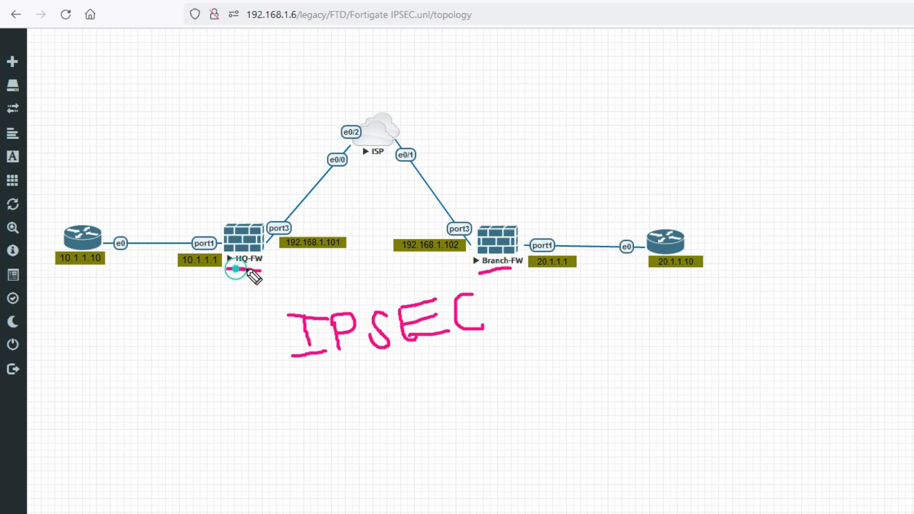
drag(479, 275, 491, 273)
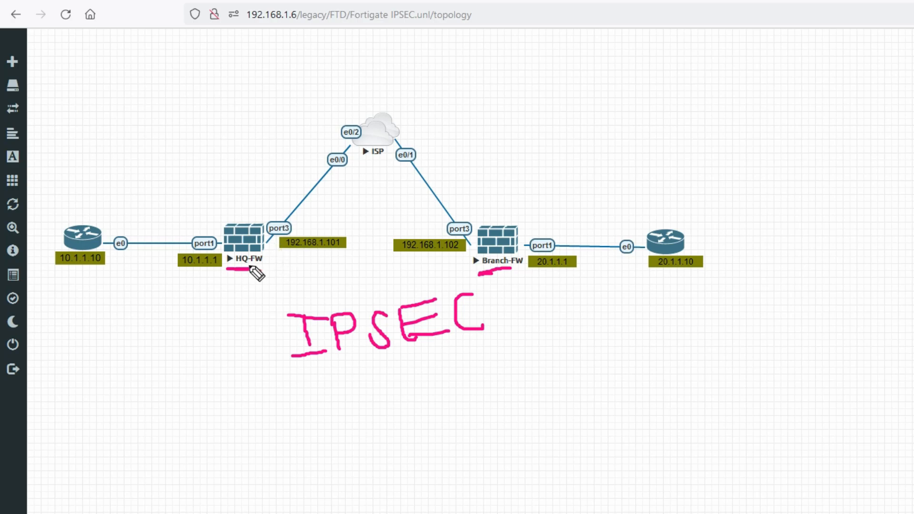
drag(284, 254, 324, 252)
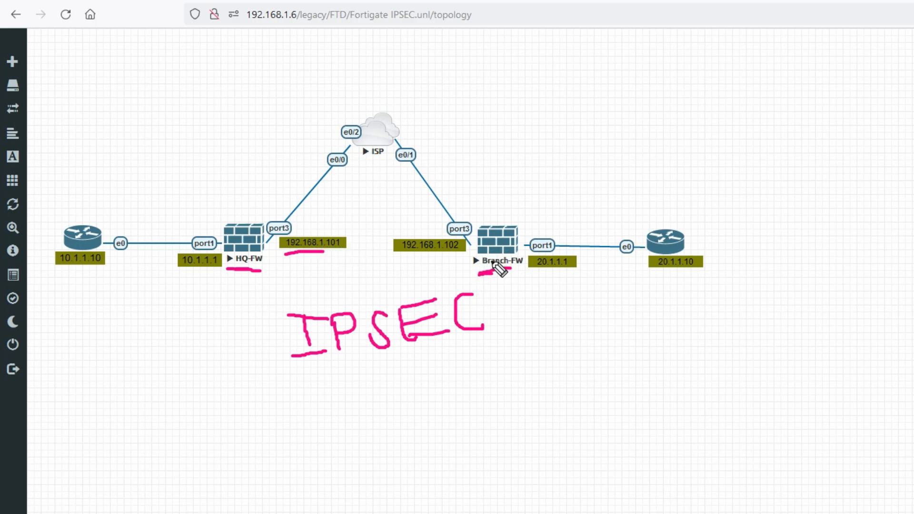
drag(427, 256, 460, 254)
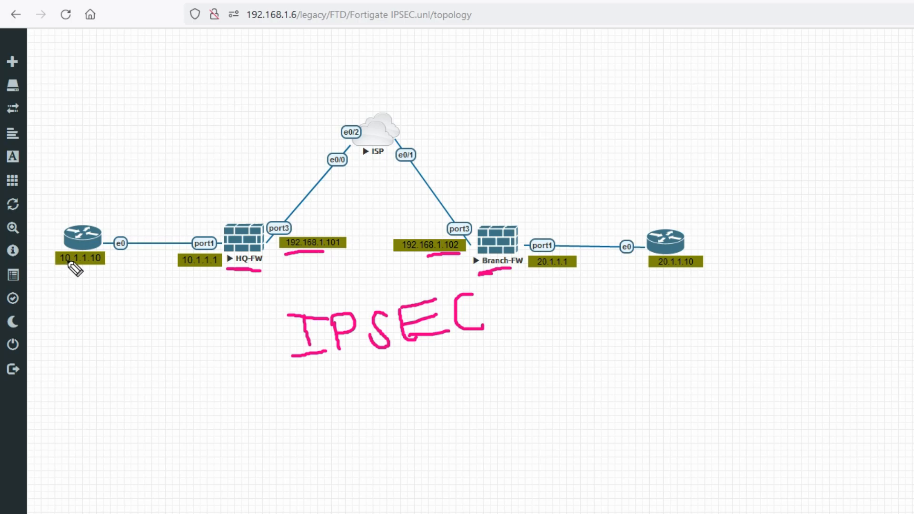
drag(69, 269, 91, 263)
Step: Label subnets 10.1.1.0/24 and 20.1.1.0/24 and underline Branch-FW's LAN address 20.1.1.1
drag(82, 185, 83, 199)
drag(81, 209, 206, 179)
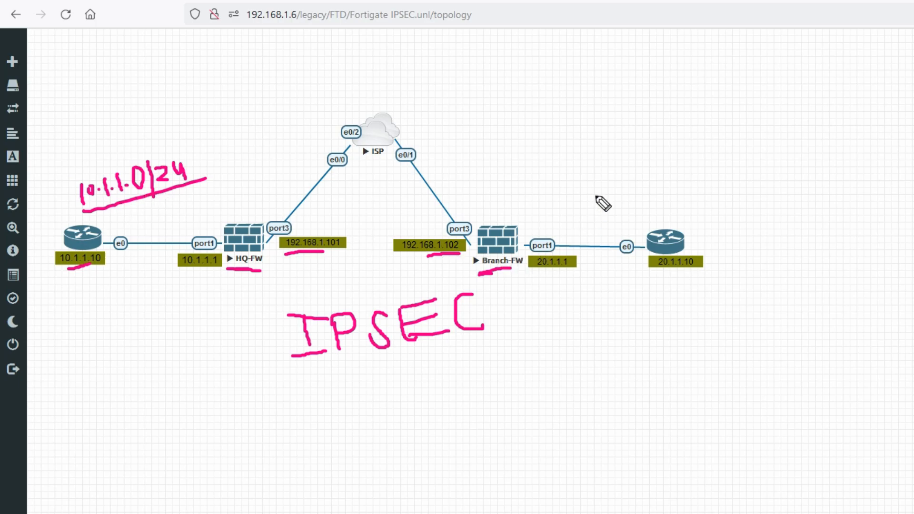
click(552, 270)
drag(552, 271, 583, 267)
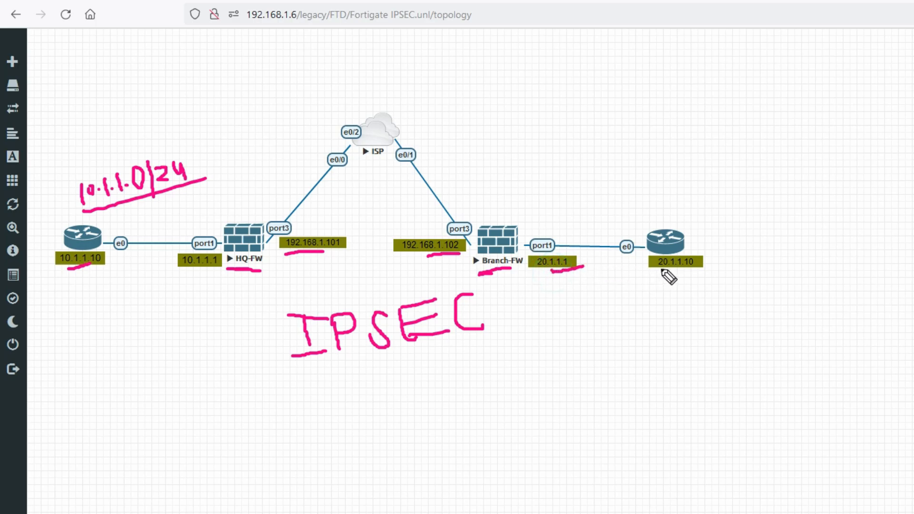
mouse_move(566, 189)
mouse_down()
mouse_move(574, 205)
mouse_move(598, 191)
mouse_up()
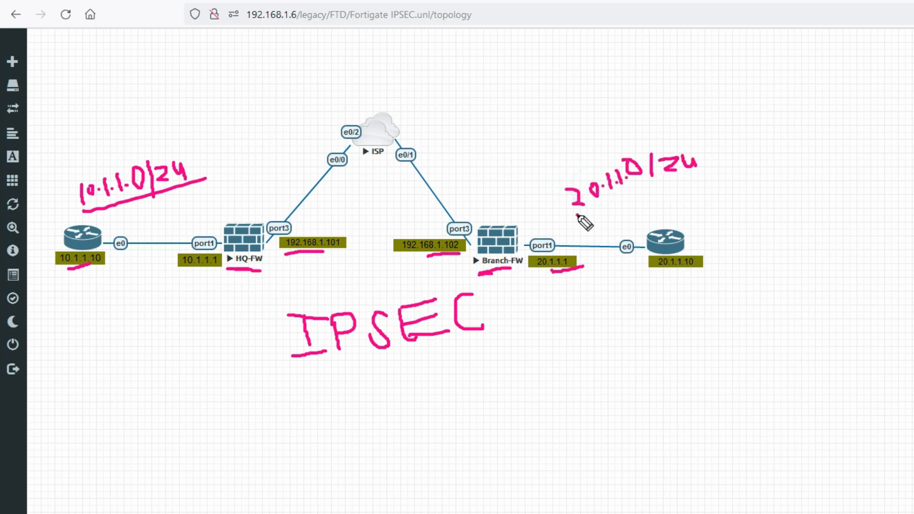
drag(577, 215, 685, 174)
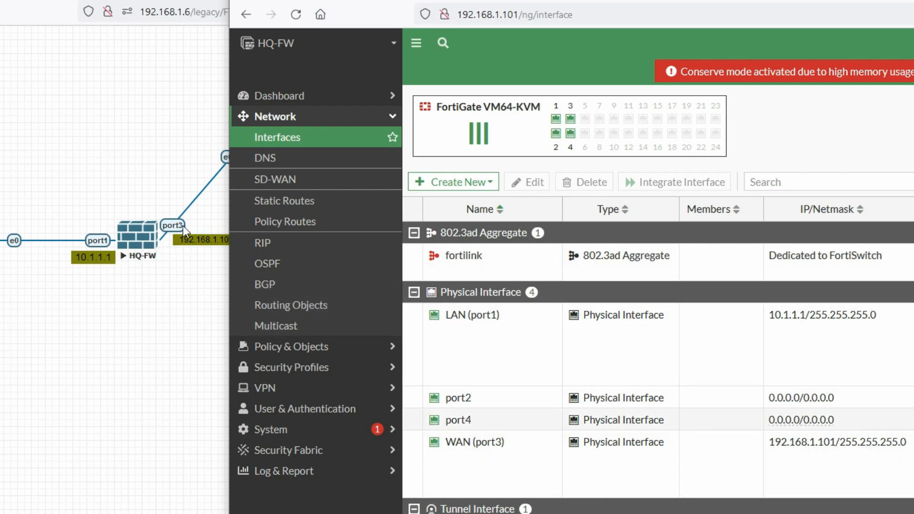
Step: Review HQ-FW's interfaces, then bring up Branch-FW's list: port1 20.1.1.1, port3 192.168.1.102
mouse_move(466, 446)
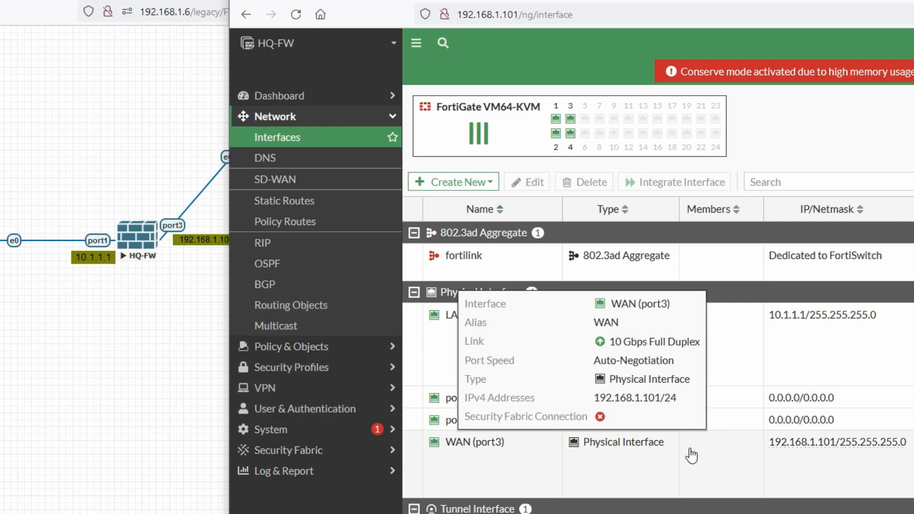
mouse_move(803, 328)
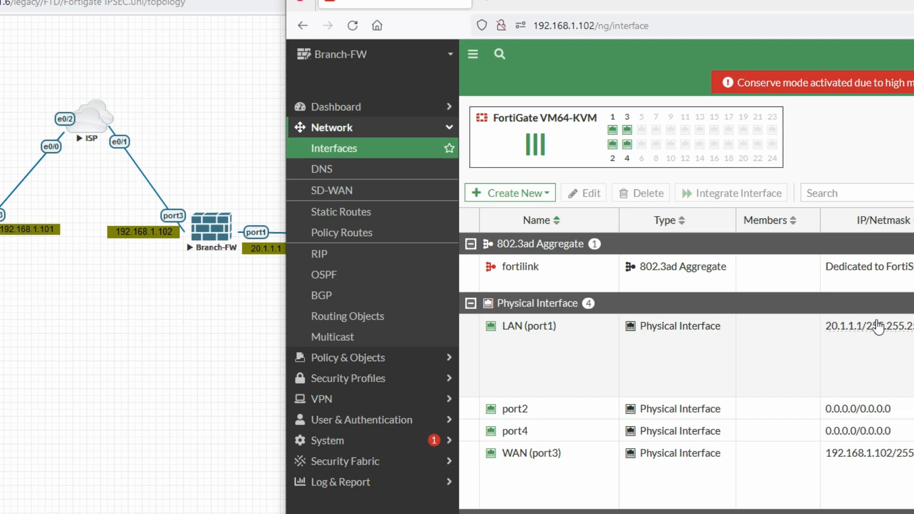
Step: Select Branch-FW's LAN (port1) and WAN (port3) interface rows
drag(529, 344, 546, 345)
click(528, 343)
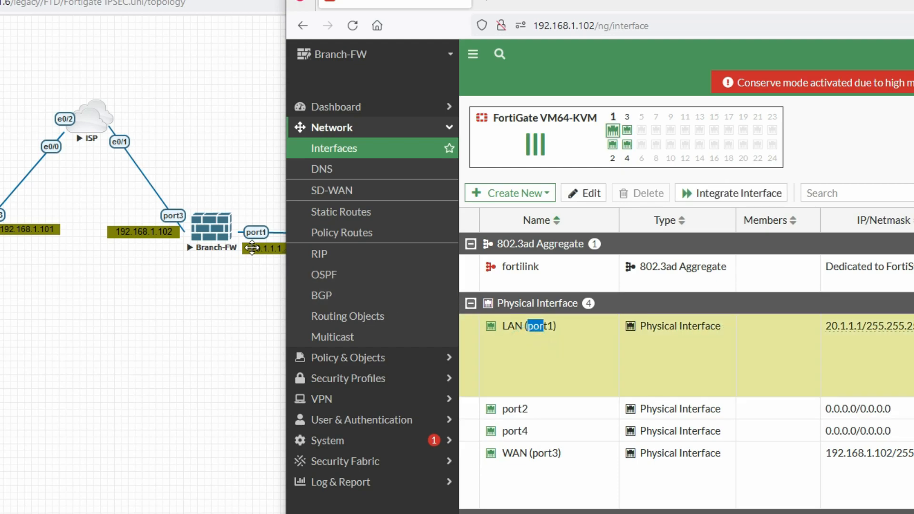
drag(544, 466, 528, 464)
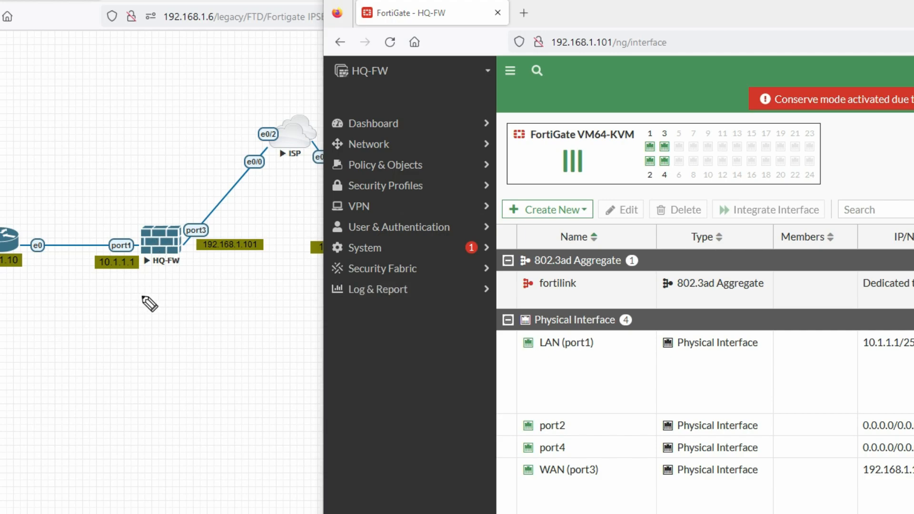
Step: Mark HQ-FW on the topology and open its empty VPN > IPsec Tunnels list
drag(195, 266, 136, 274)
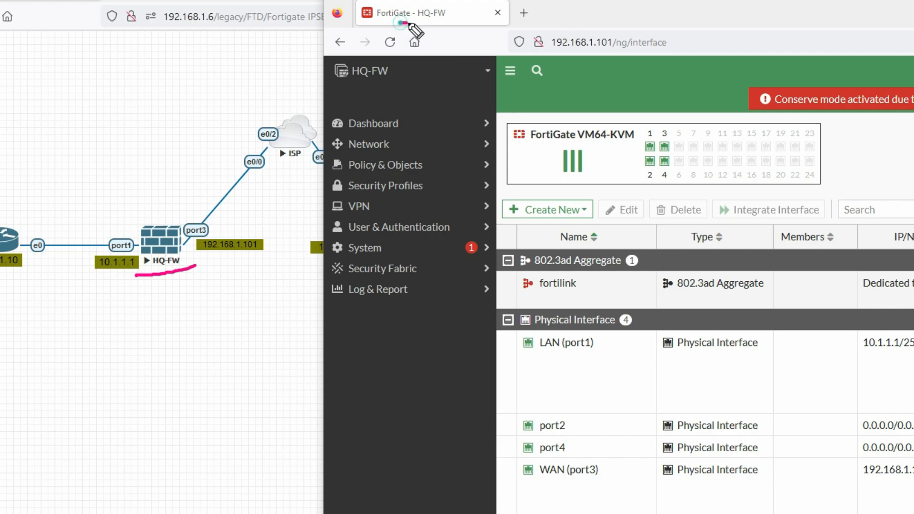
drag(380, 23, 444, 23)
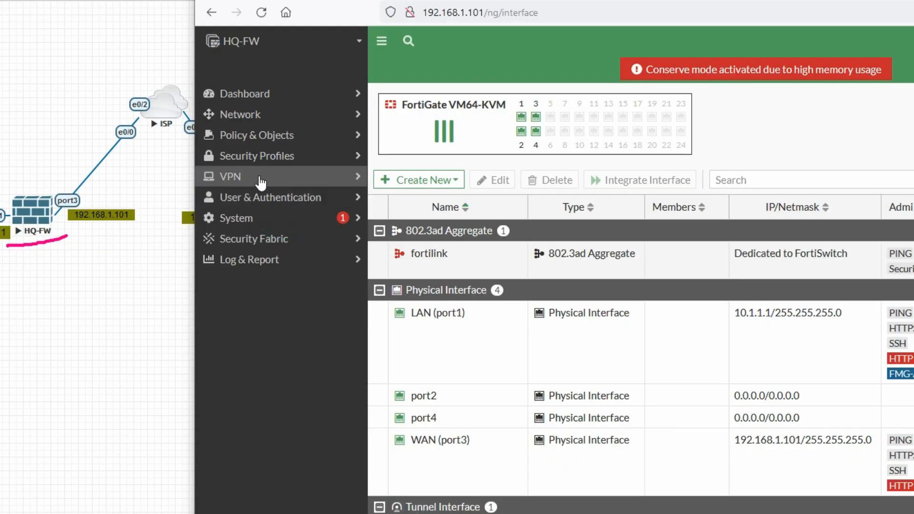
click(270, 181)
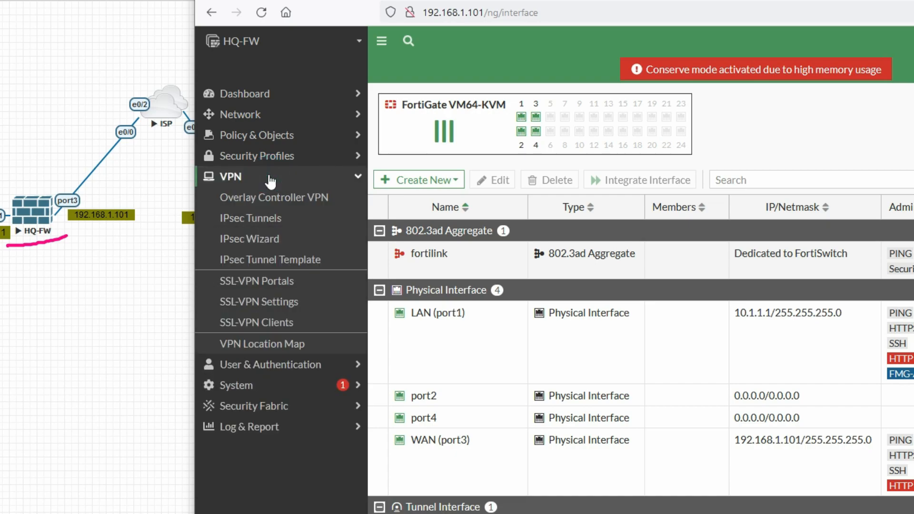
click(276, 221)
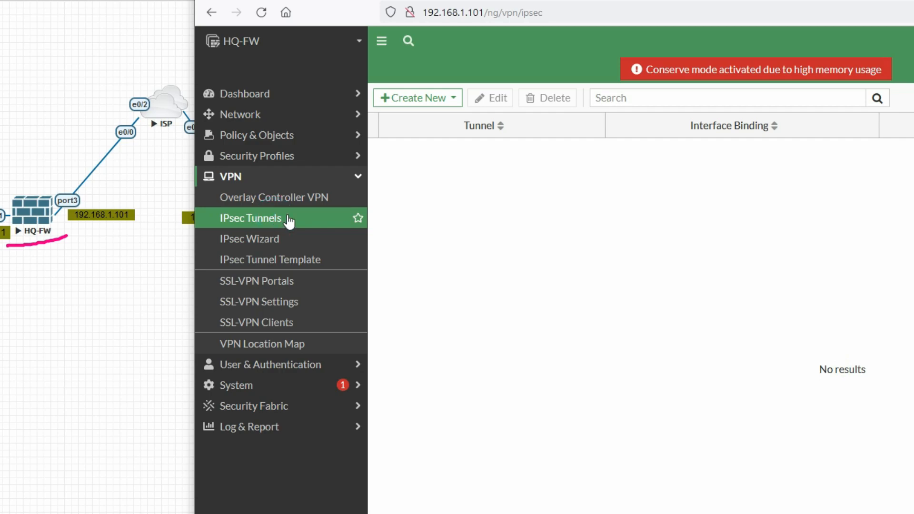
Step: Launch the IPsec VPN Creation Wizard via Create New > IPsec Tunnel
click(433, 98)
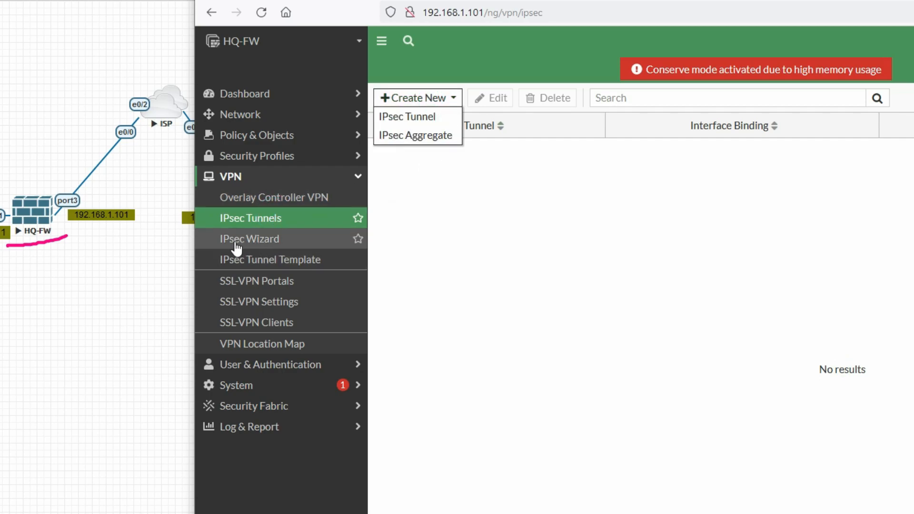
click(274, 242)
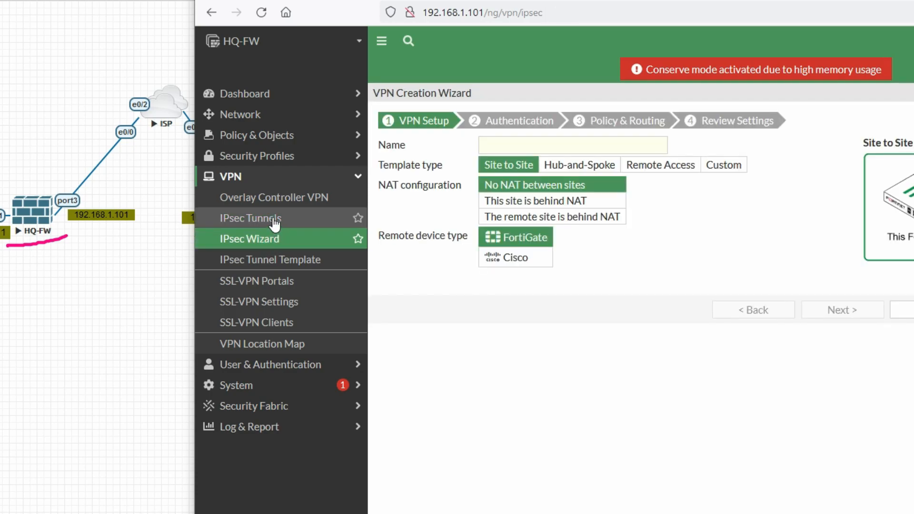
click(275, 220)
click(413, 98)
click(393, 108)
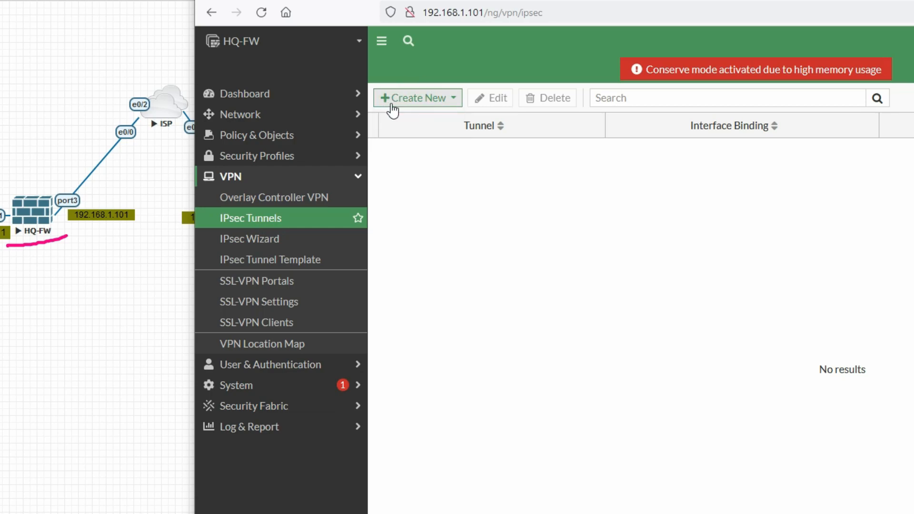
click(451, 99)
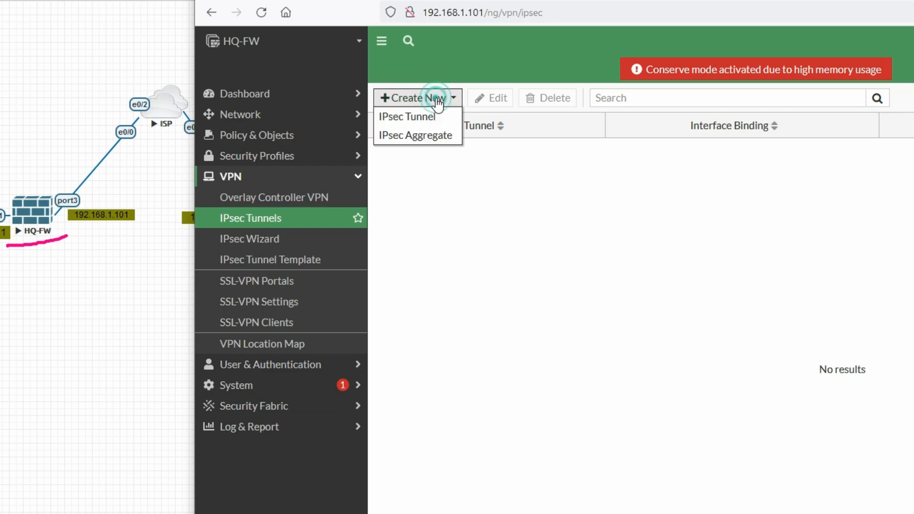
click(410, 119)
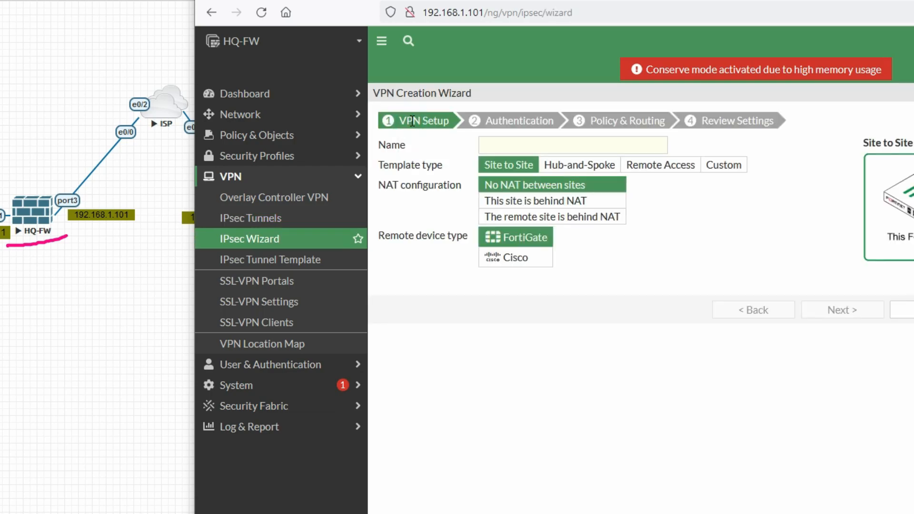
Step: Name the tunnel IPSEC HQ-Branch with Site to Site, No NAT, FortiGate peer, and continue
click(515, 143)
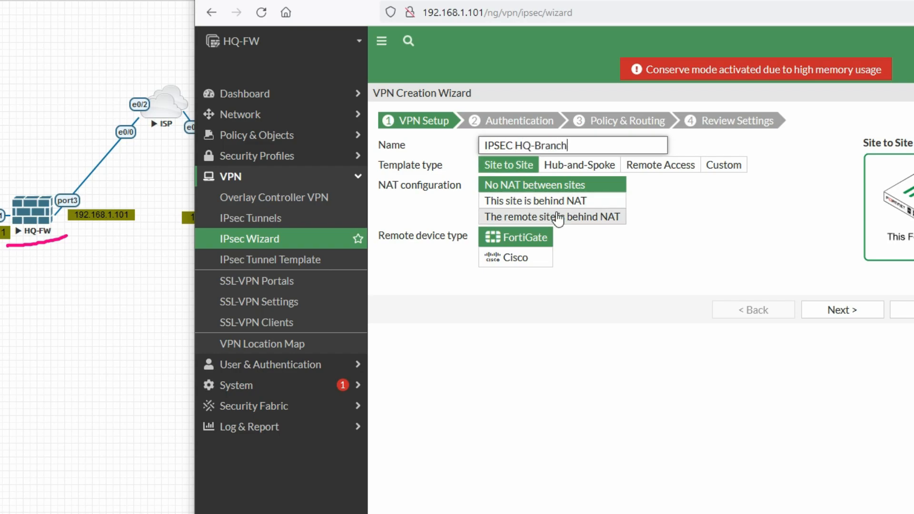
click(508, 169)
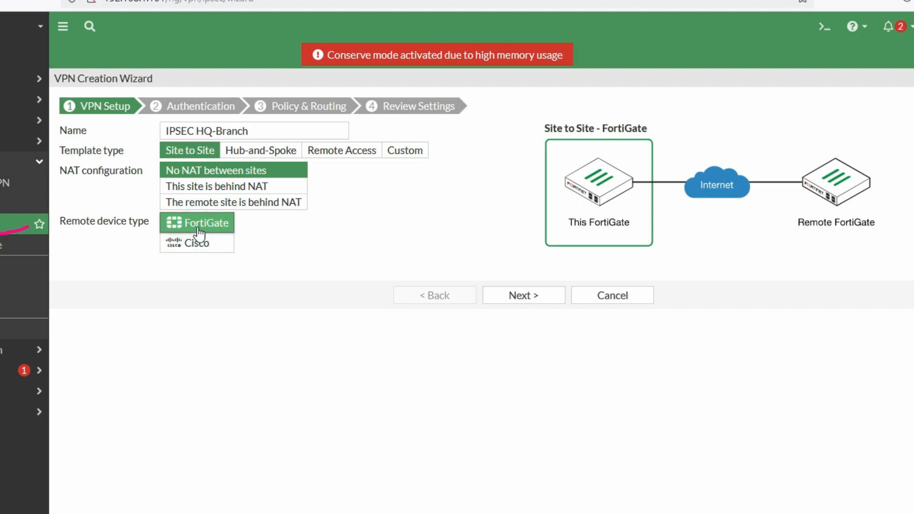
click(523, 296)
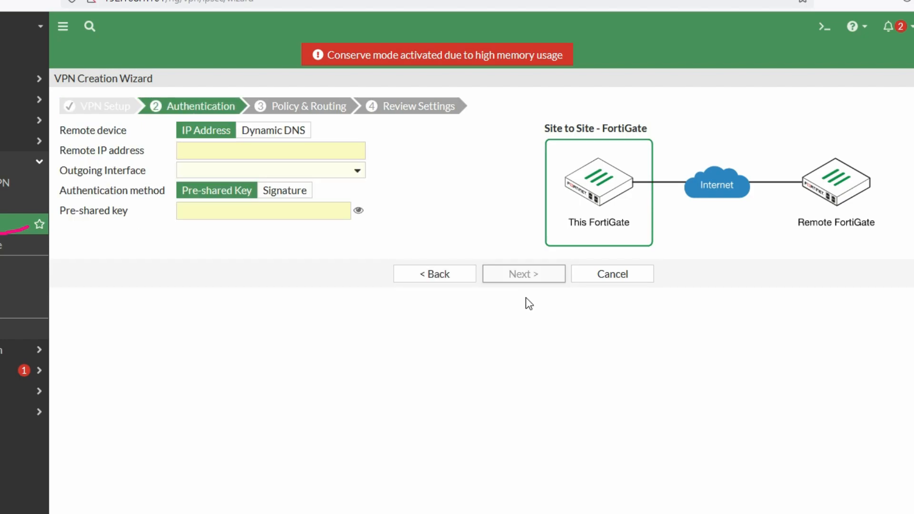
Step: Set remote IP 192.168.1.102 with outgoing interface WAN (port3)
click(229, 155)
click(229, 155)
click(229, 155)
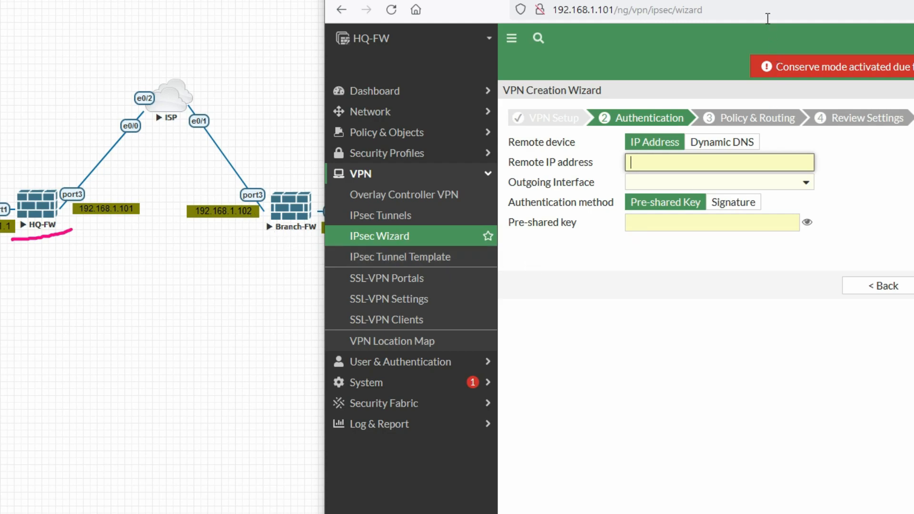
text(192.16)
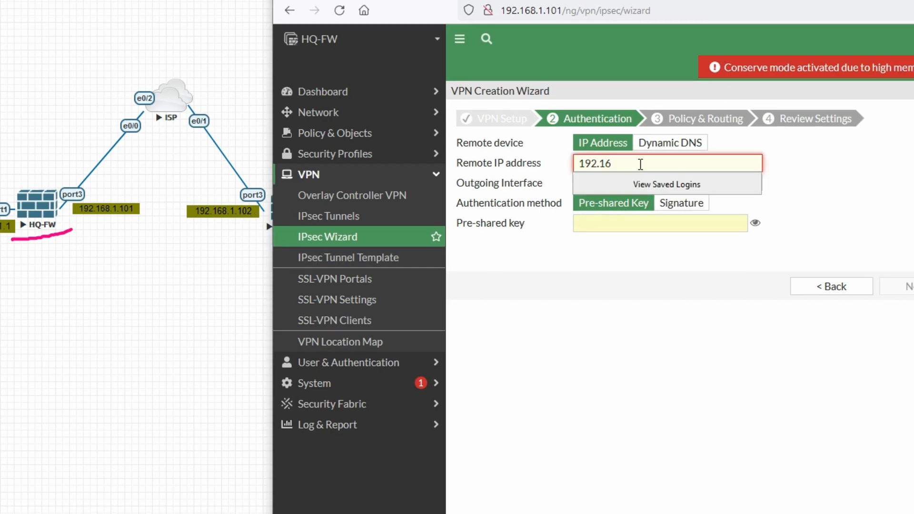
text(8.1.102)
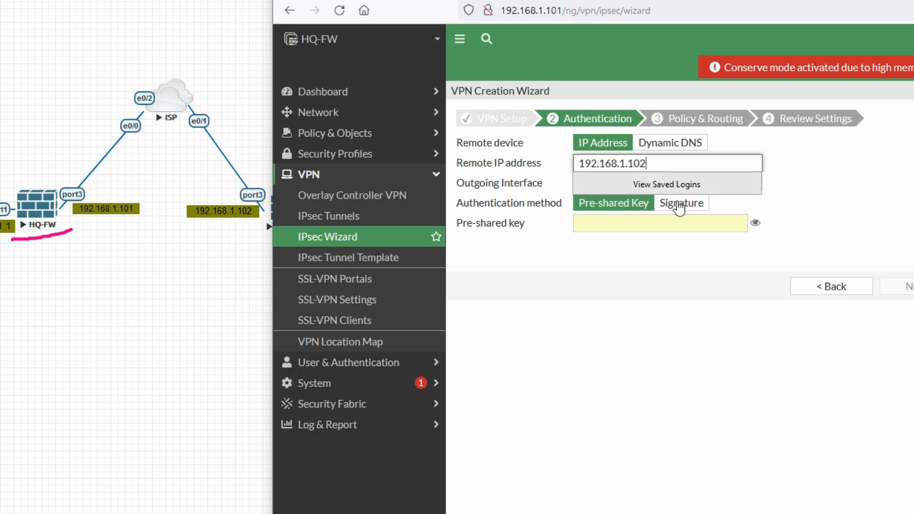
click(694, 284)
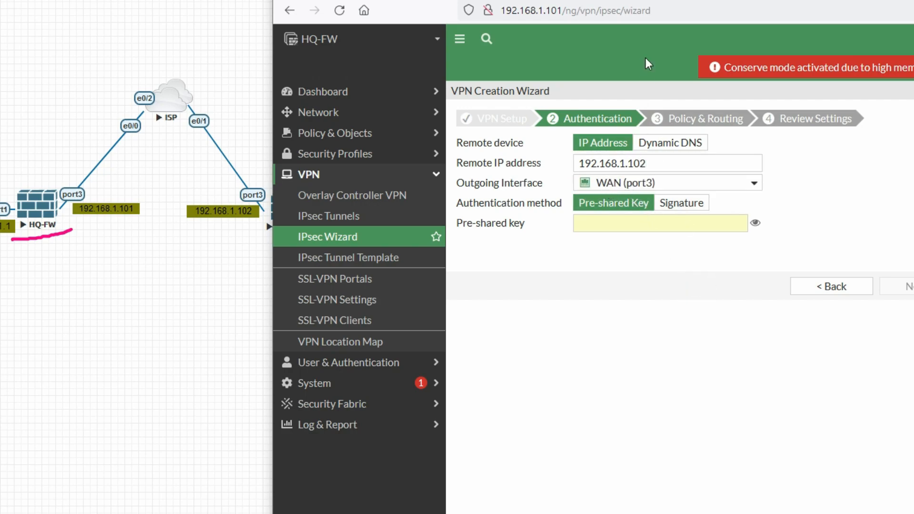
drag(666, 1, 552, 0)
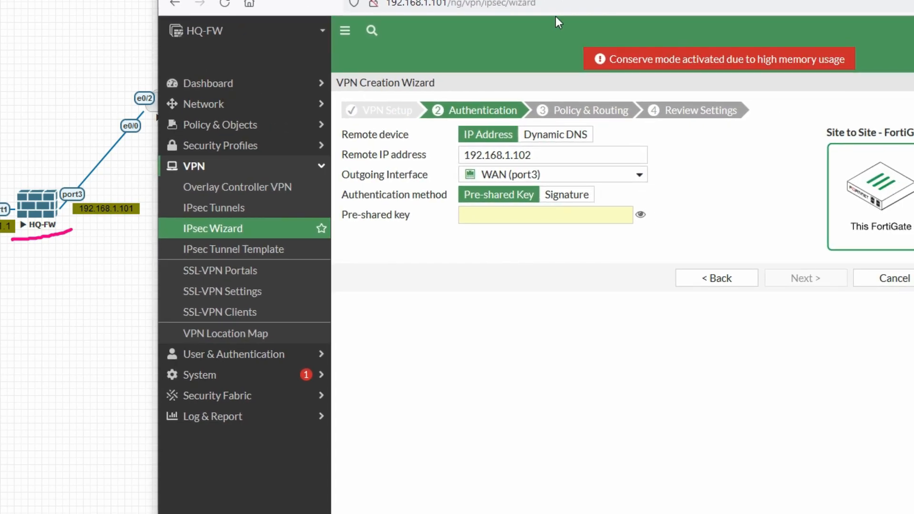
mouse_move(526, 180)
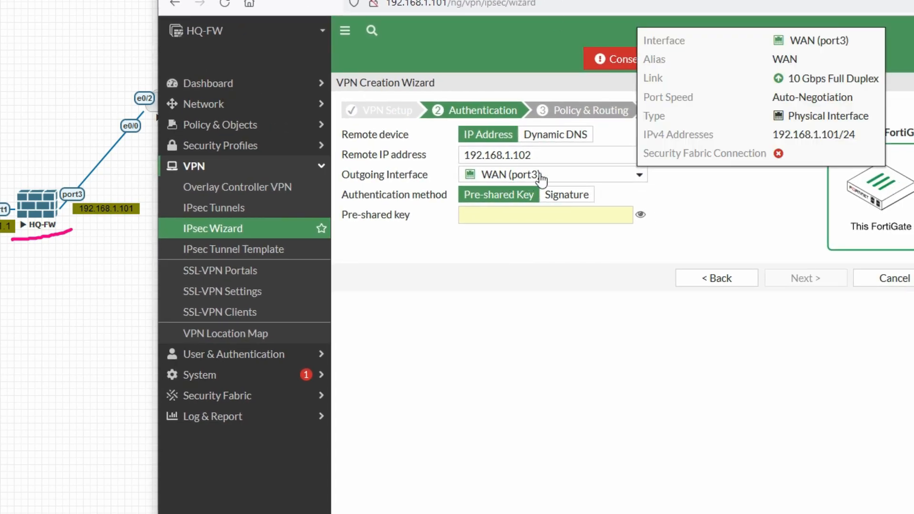
Step: Enter the pre-shared key and advance to Policy & Routing
click(547, 217)
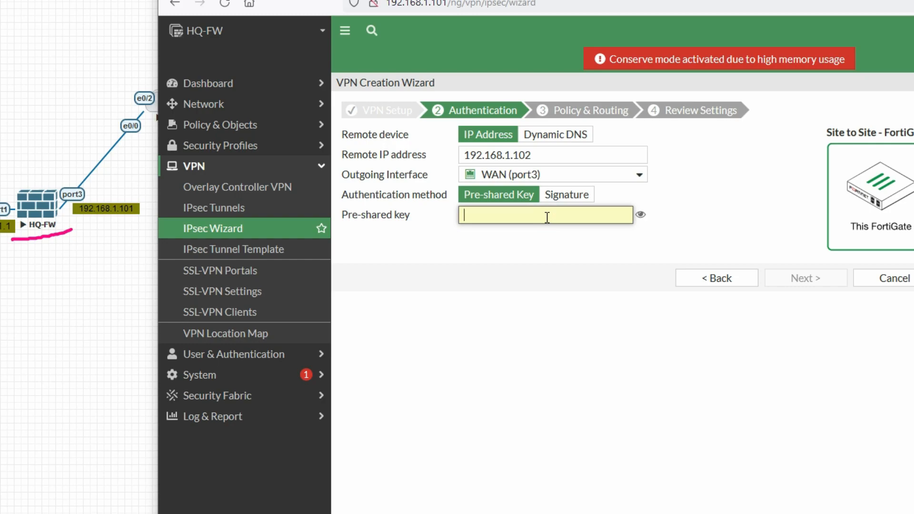
text(12345678)
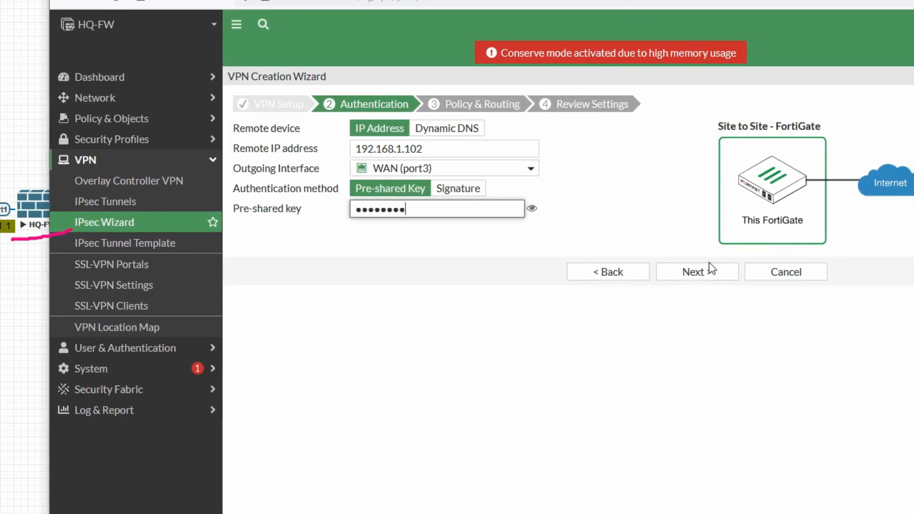
click(708, 270)
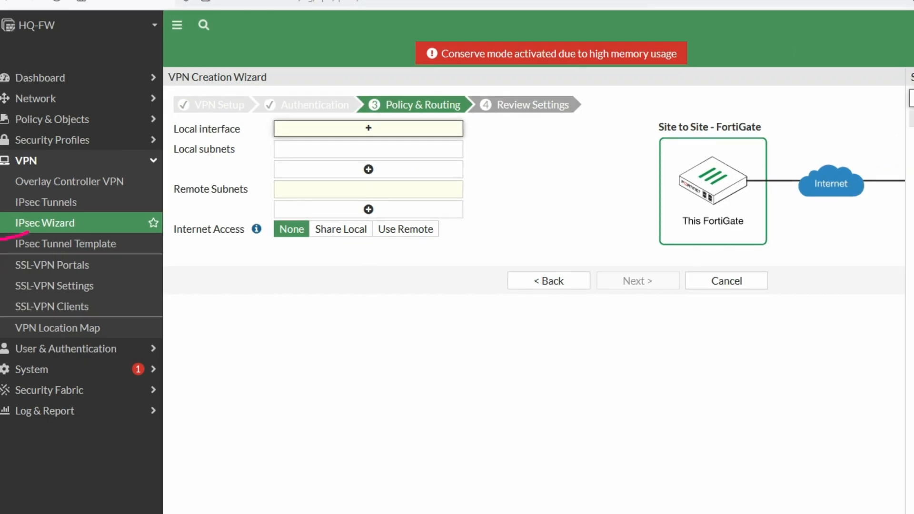
Step: Choose LAN (port1) as local interface, keeping only local subnet 10.1.1.0/24
click(850, 119)
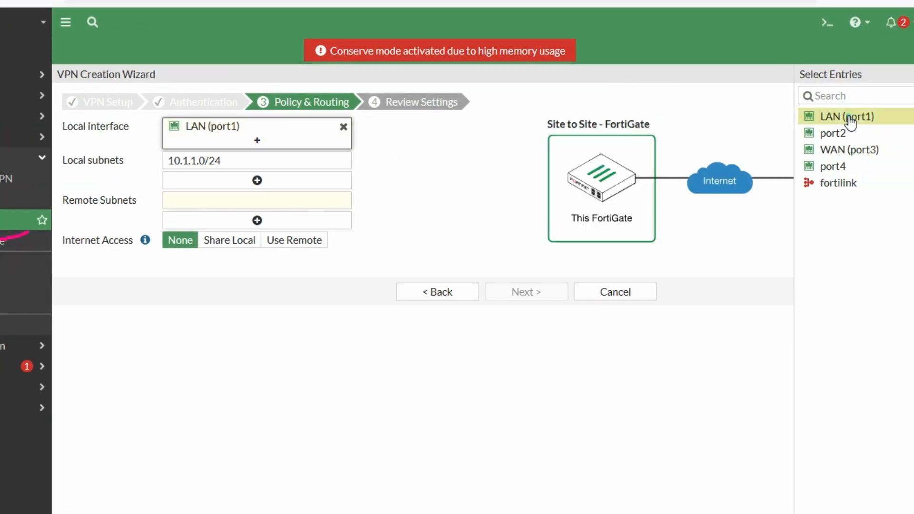
click(230, 160)
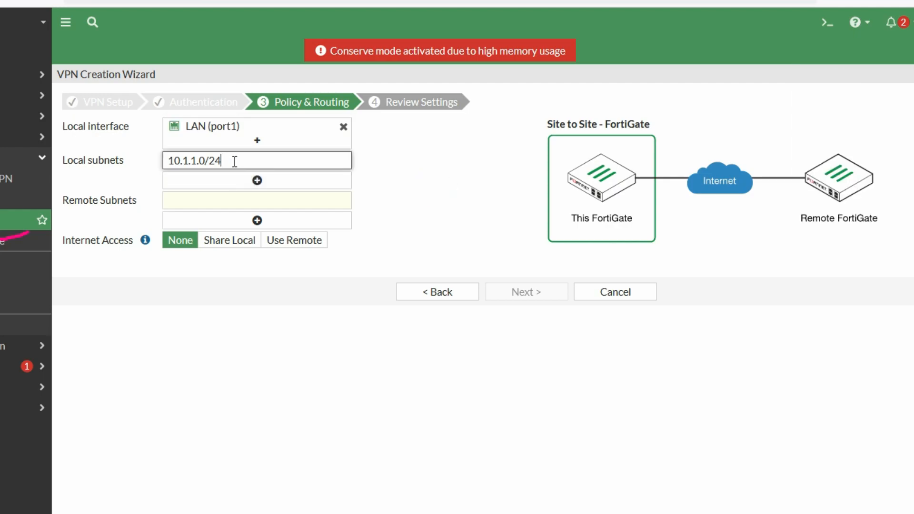
double_click(230, 160)
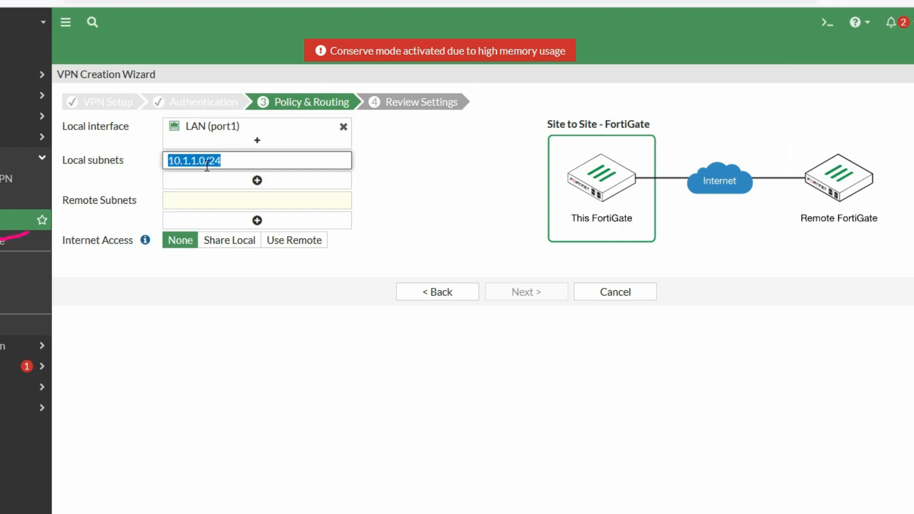
click(260, 182)
click(263, 179)
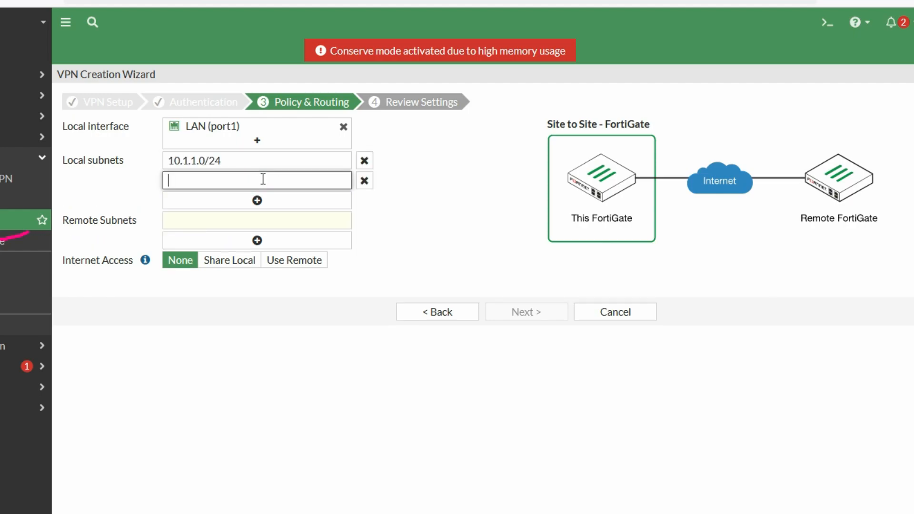
click(364, 180)
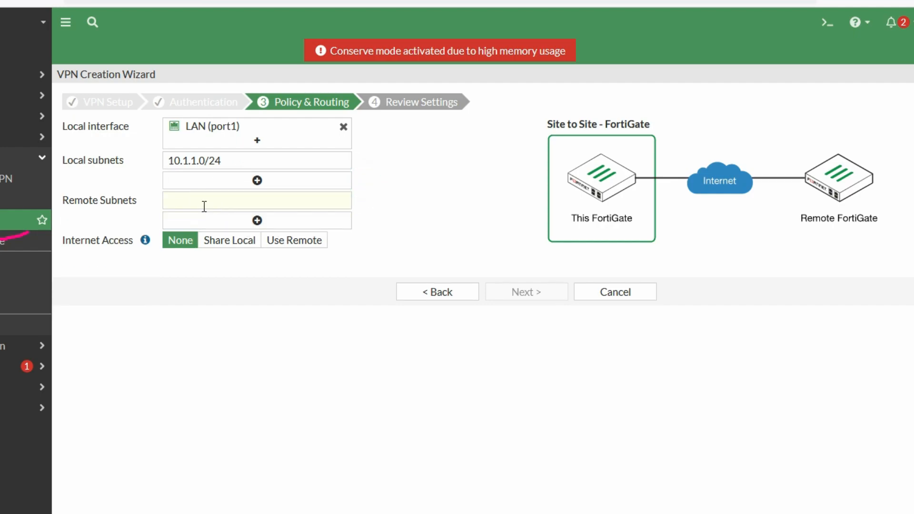
Step: Enter remote subnet 20.1.1.0/24 and proceed to Review Settings
click(238, 200)
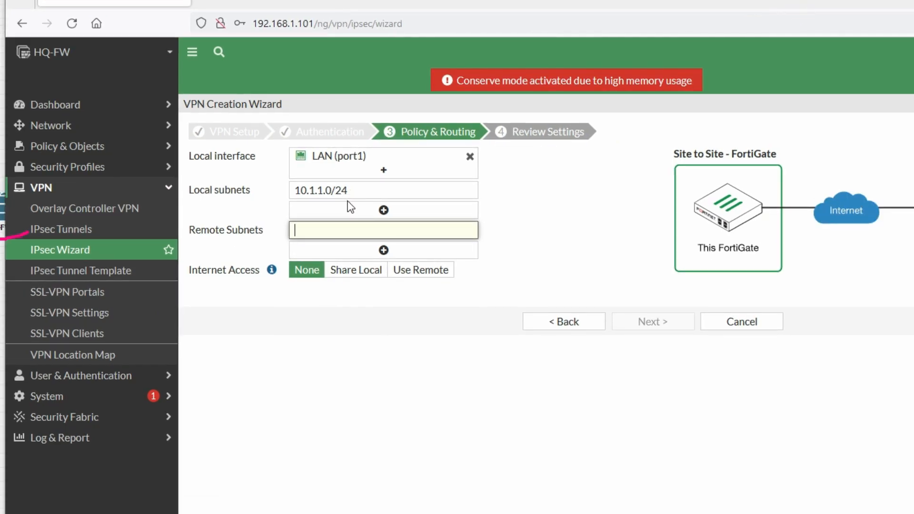
text(20.1.1.)
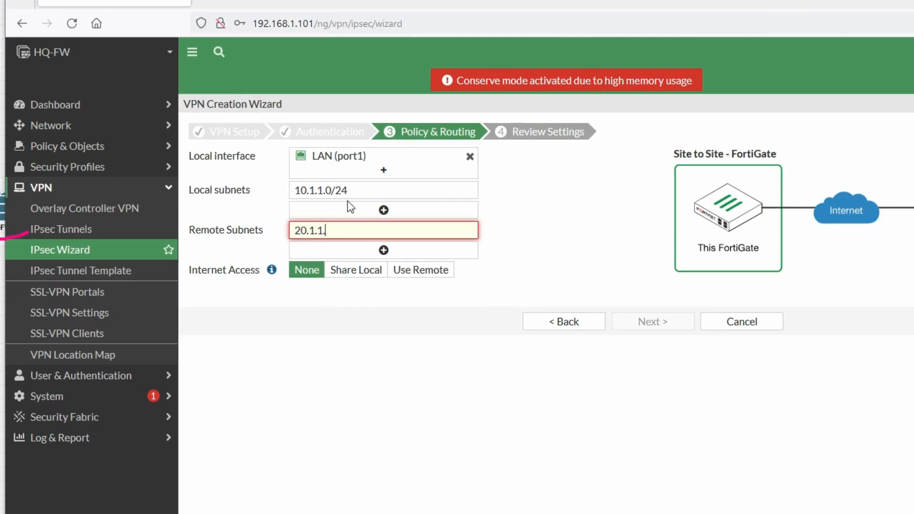
text(0/24)
key(Tab)
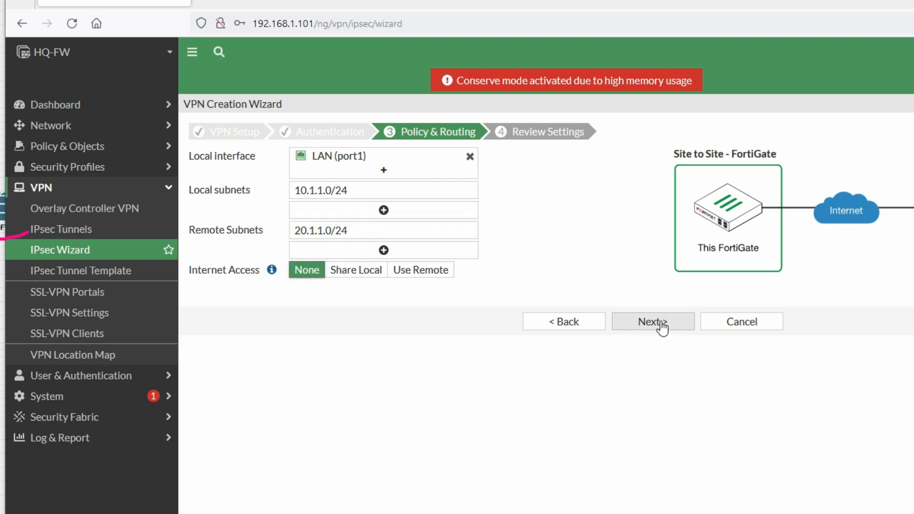
click(661, 327)
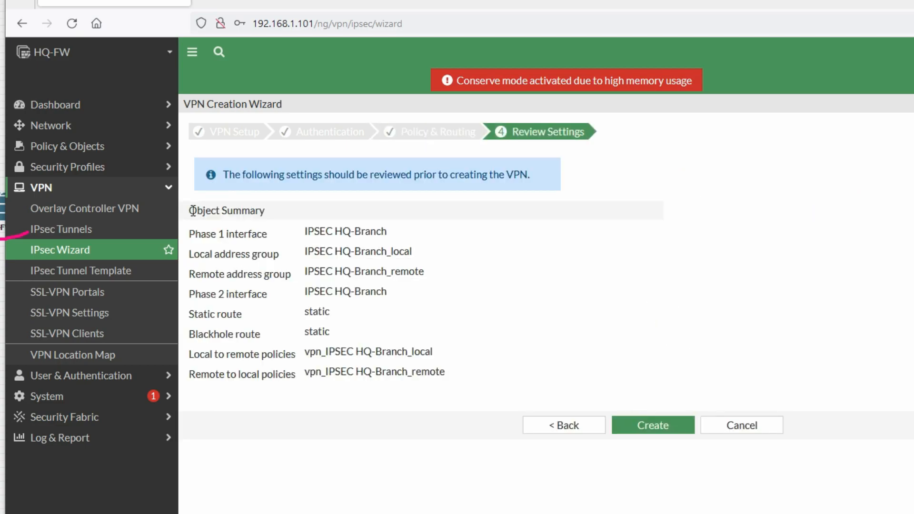
drag(192, 211, 261, 212)
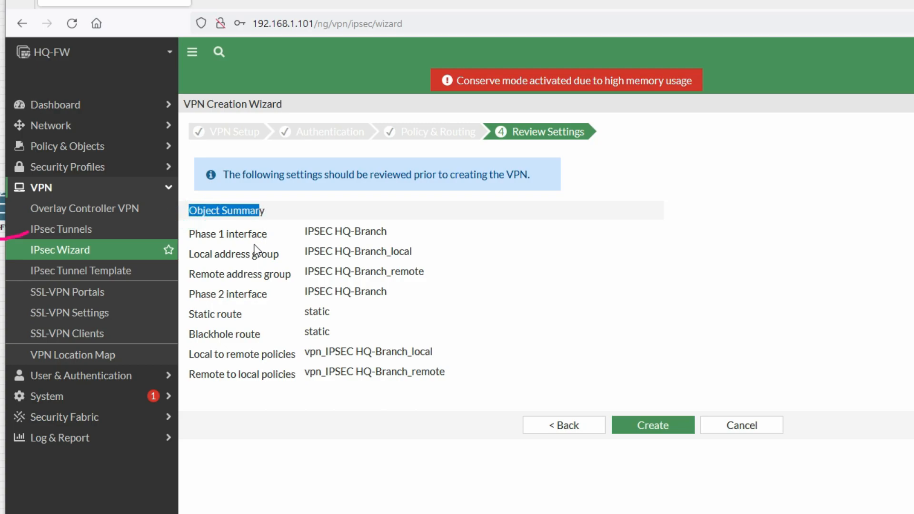
drag(199, 233, 347, 235)
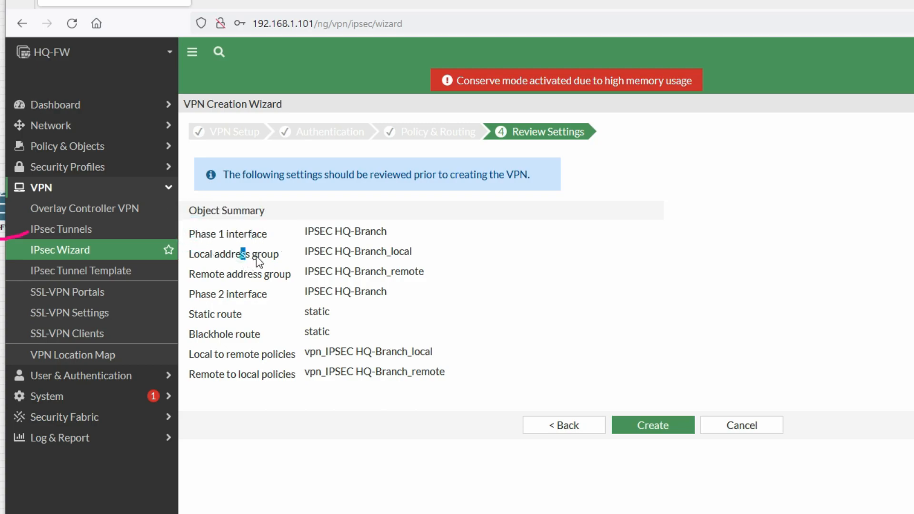
drag(242, 254, 311, 256)
drag(415, 256, 322, 255)
drag(310, 352, 442, 358)
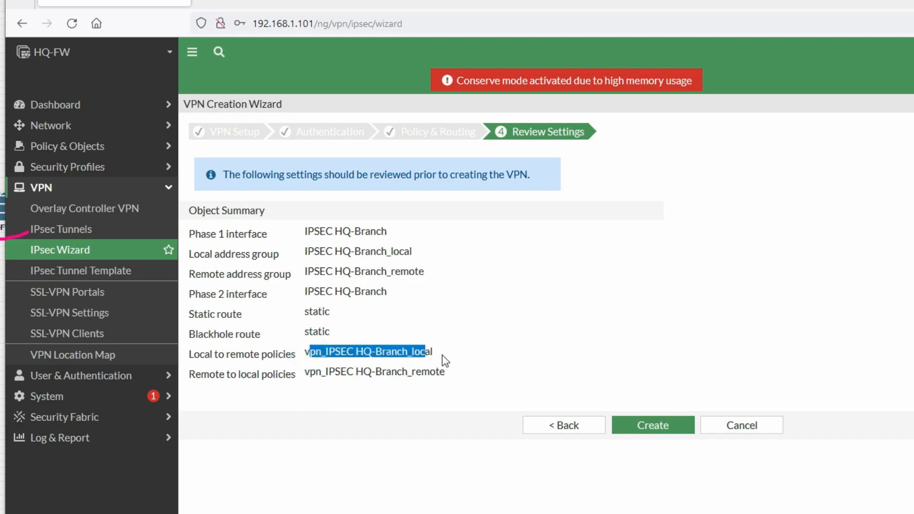
drag(306, 376, 431, 377)
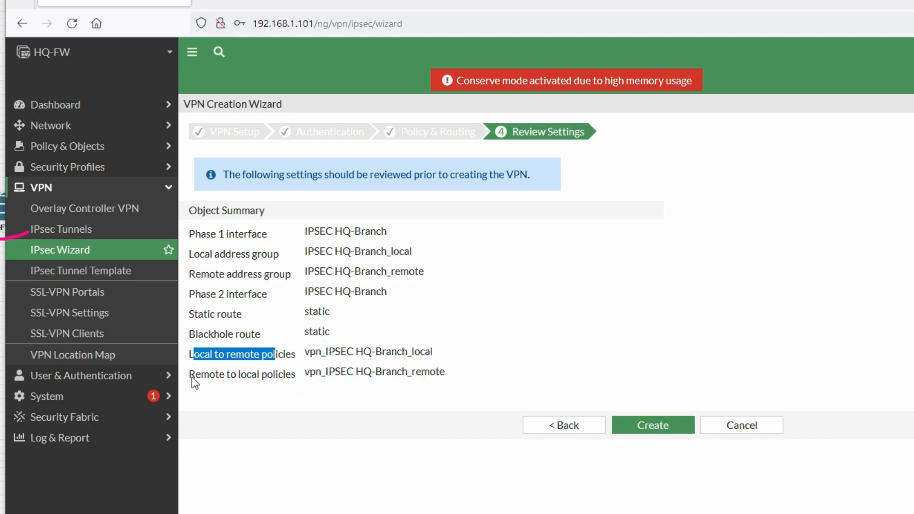
drag(190, 376, 299, 375)
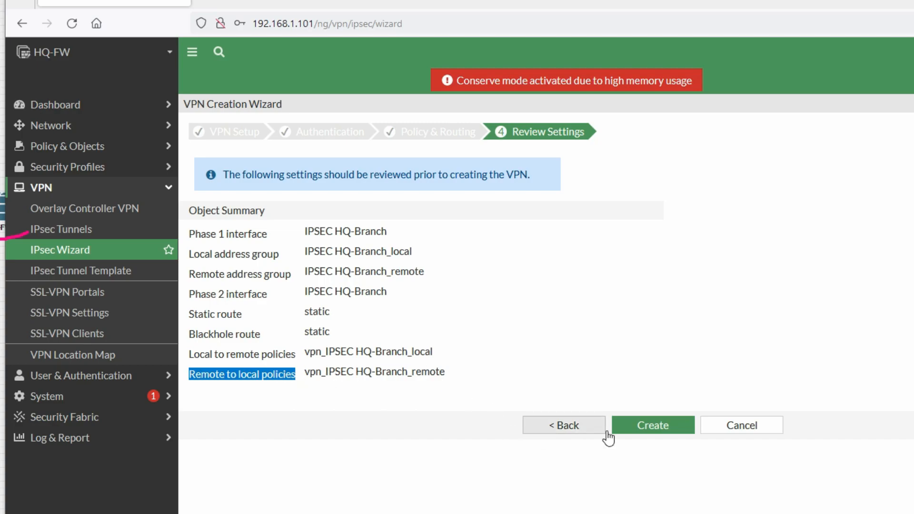
Step: Create the IPSEC HQ-Branch tunnel, confirm it's listed Inactive, then switch to Branch-FW
click(653, 429)
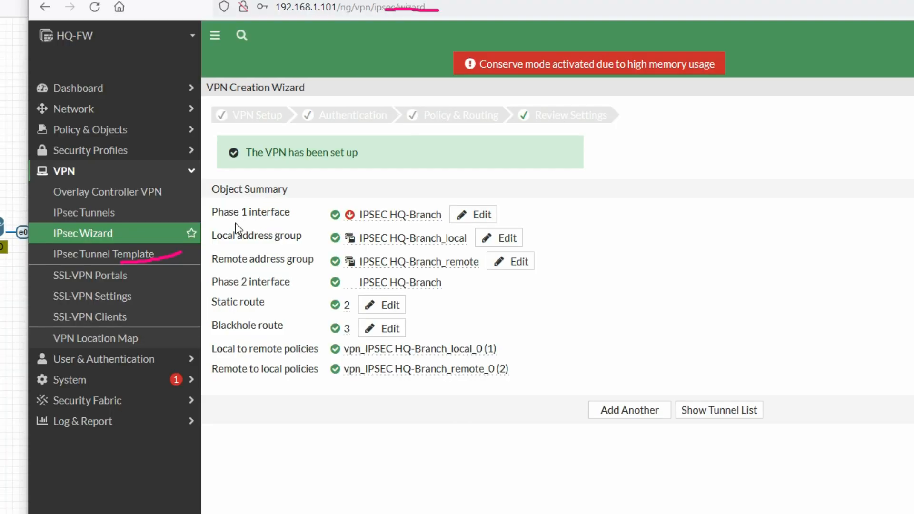
click(76, 211)
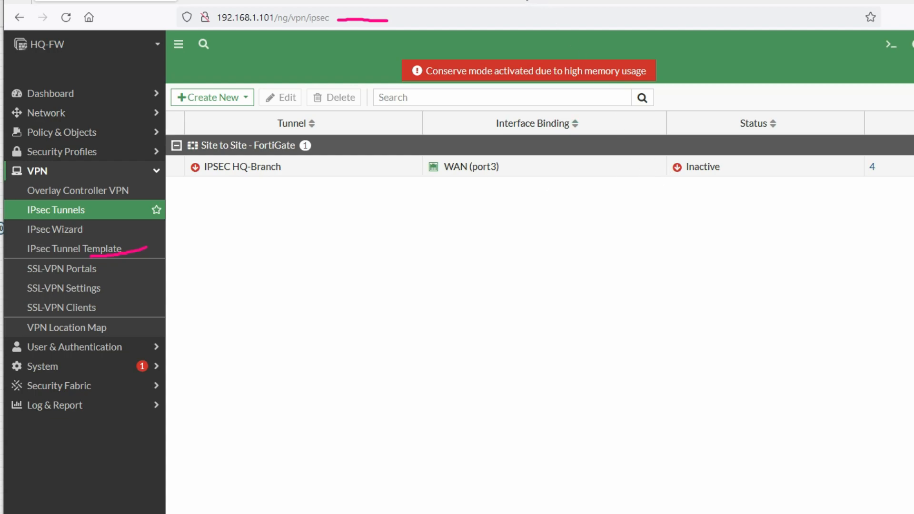
drag(524, 0, 522, 0)
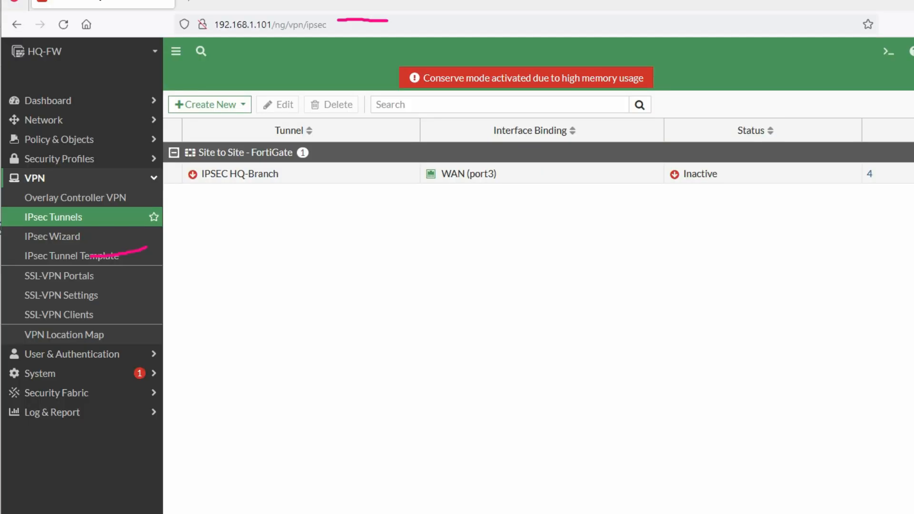
key(alt+Tab)
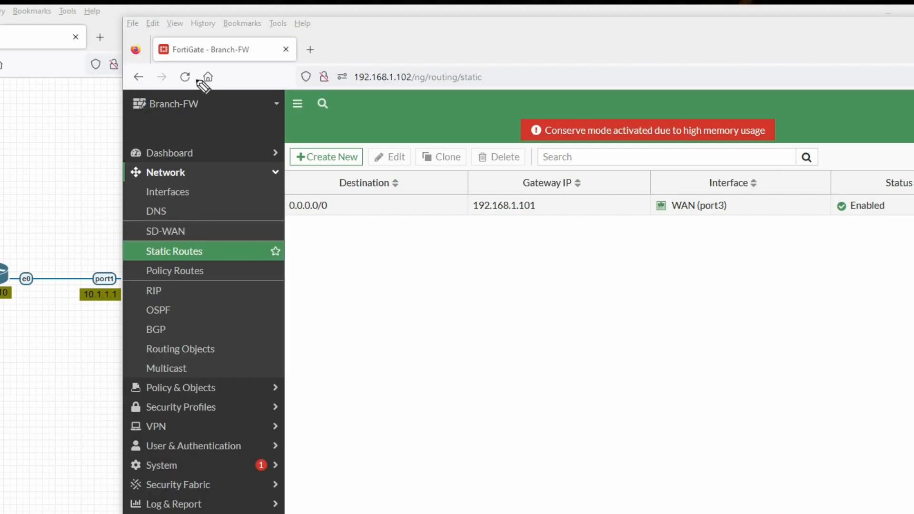
Step: On Branch-FW, open VPN > IPsec Tunnels and start the IPsec wizard
drag(188, 55, 241, 54)
click(208, 171)
click(189, 233)
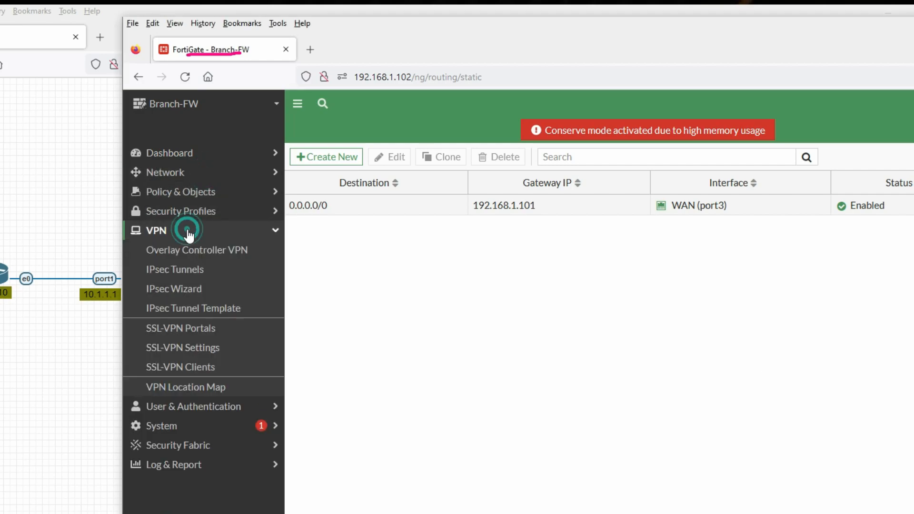
click(196, 277)
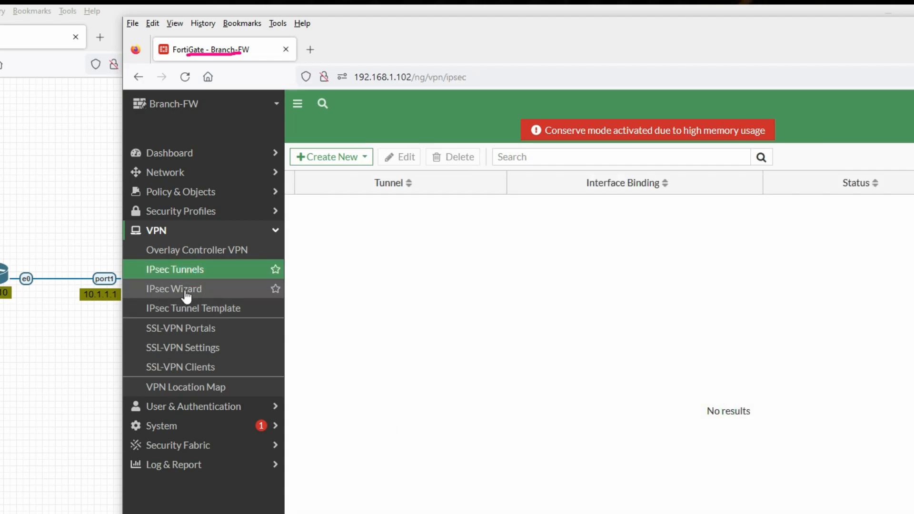
click(186, 294)
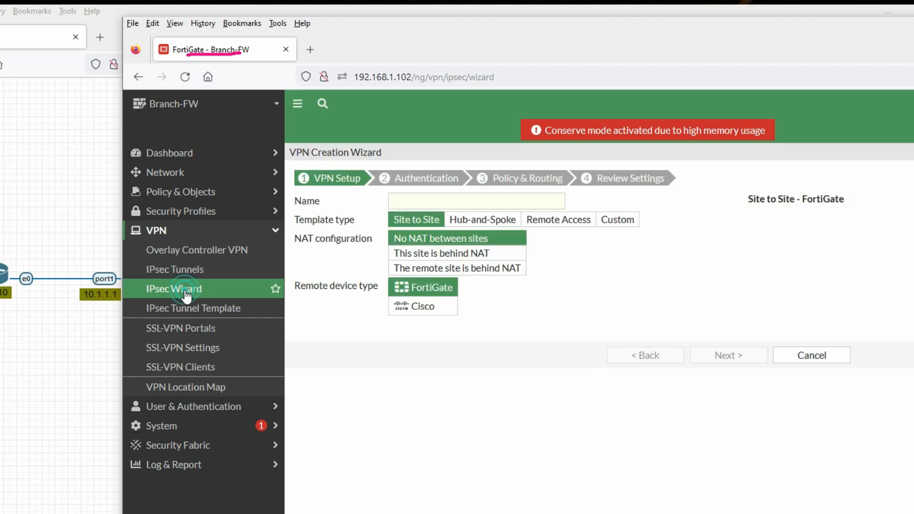
Step: Name the tunnel Branch_HQ-IPSEC, Site to Site with FortiGate peer, and continue
click(429, 196)
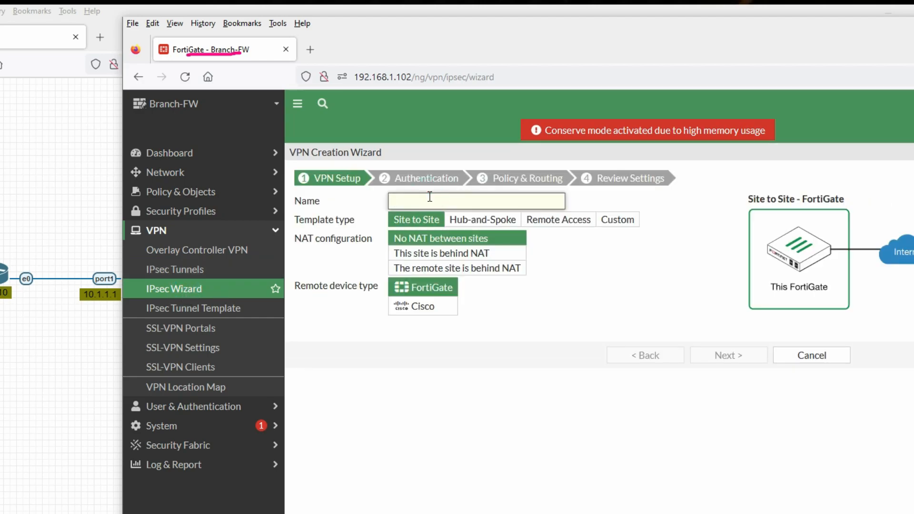
text(Branch_HQ-IPSEC)
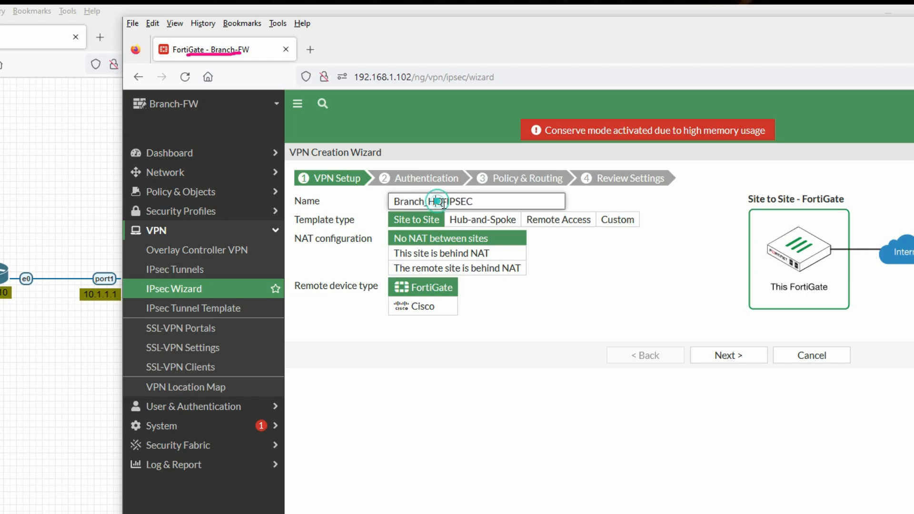
click(417, 226)
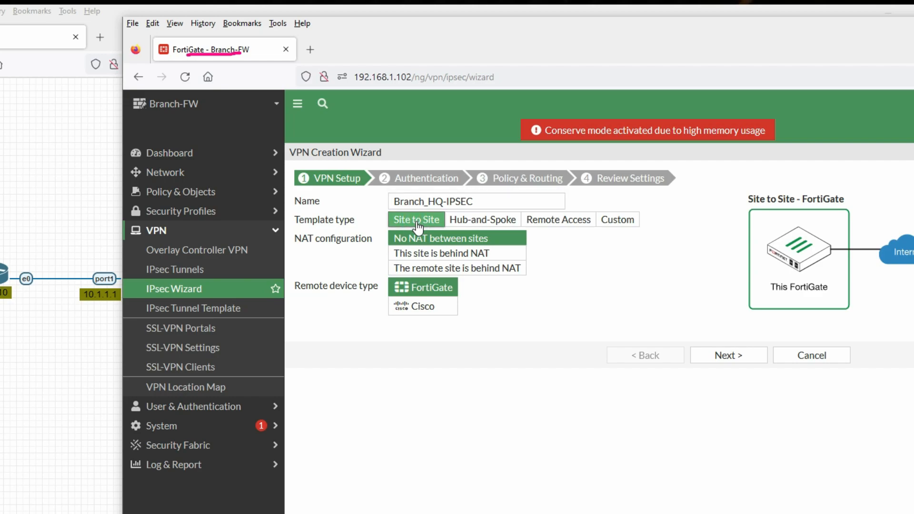
click(423, 289)
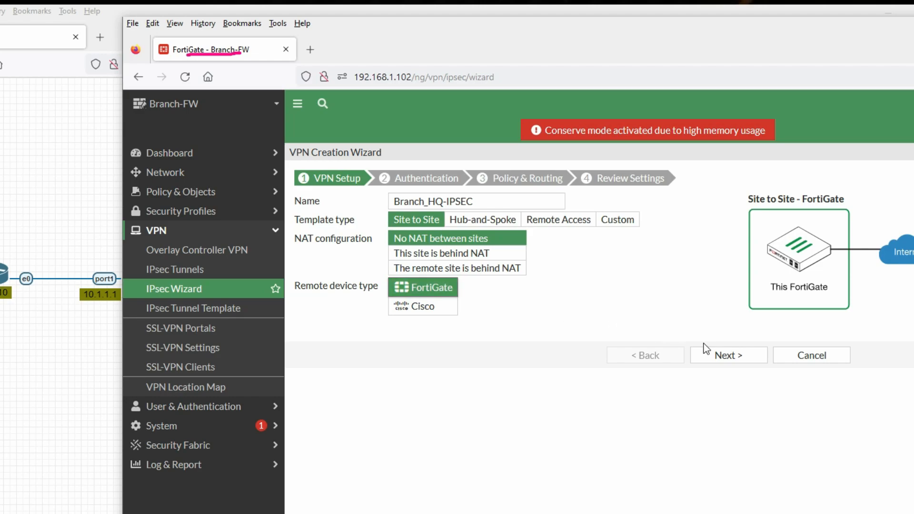
click(734, 358)
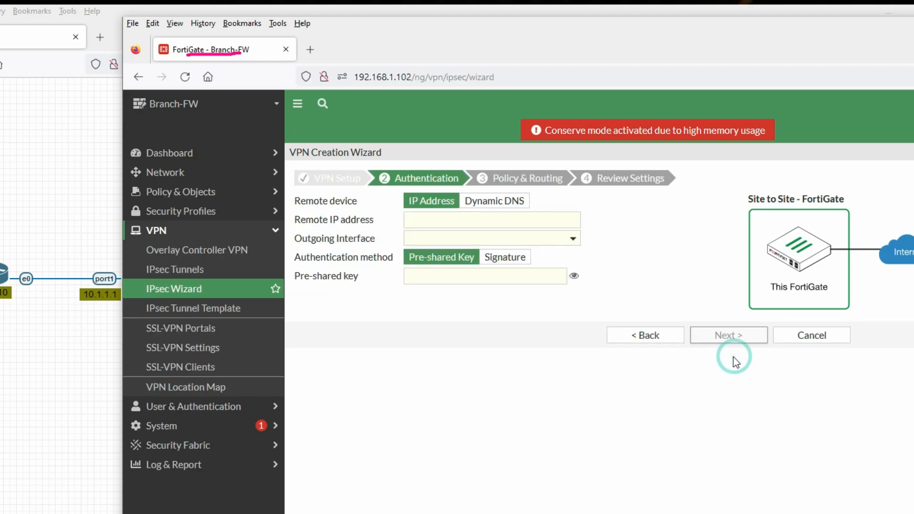
Step: Set remote IP 192.168.1.101 on outgoing interface WAN (port3)
click(432, 222)
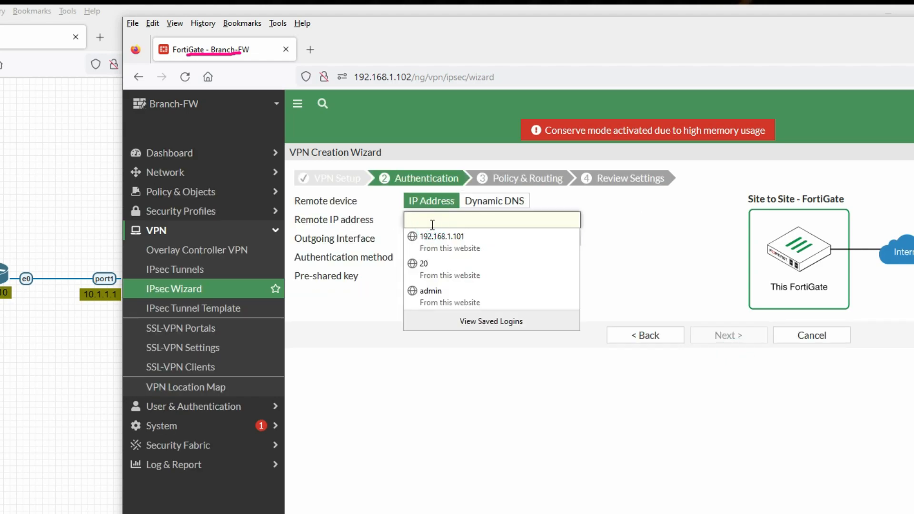
click(434, 218)
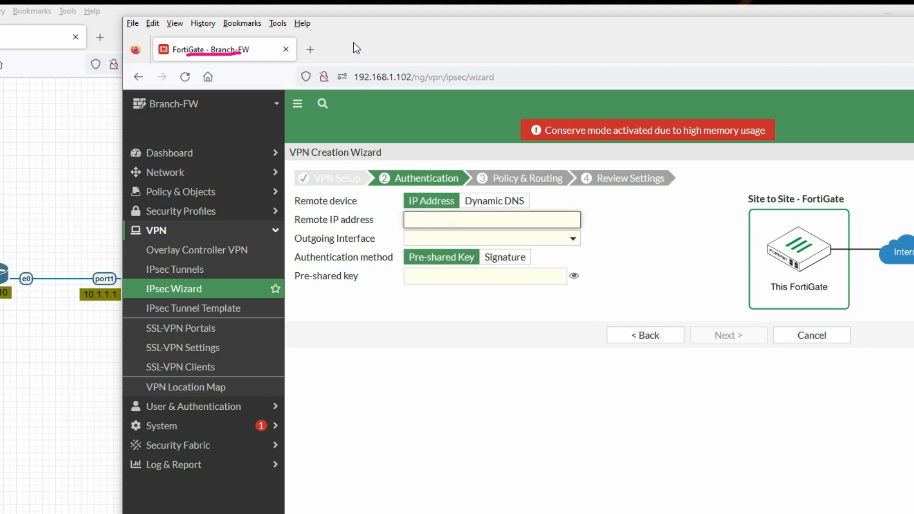
drag(353, 43, 465, 41)
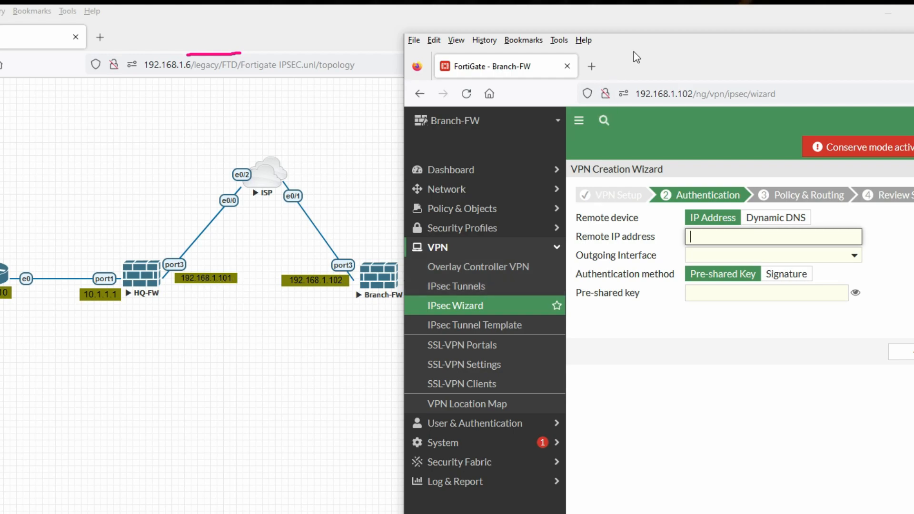
drag(633, 52, 451, 53)
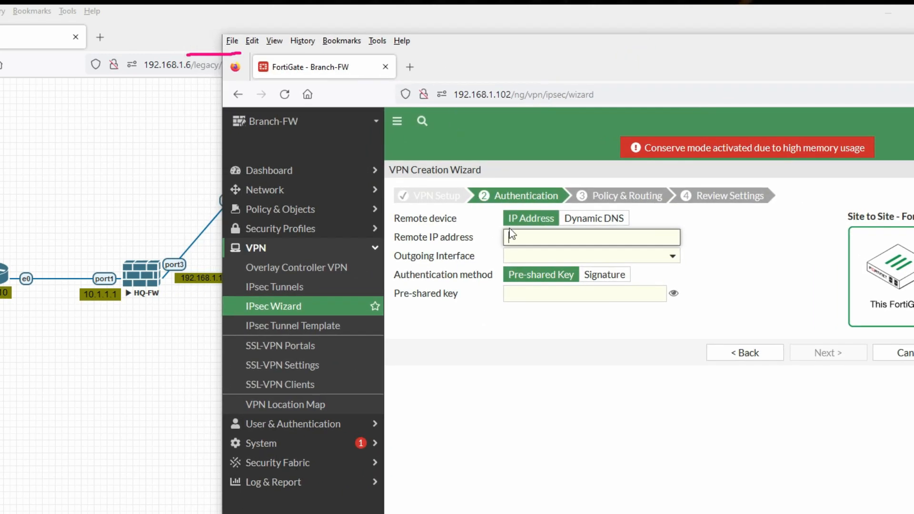
text(19)
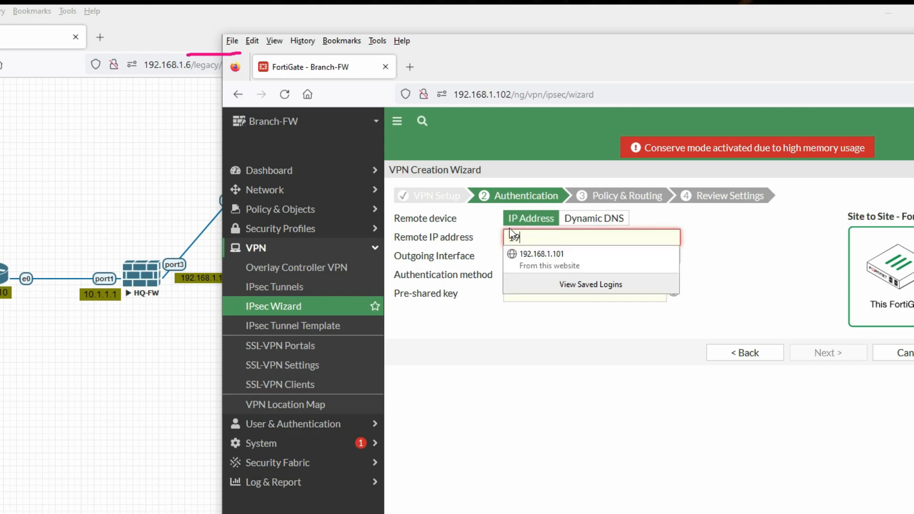
text(2.168.1.101)
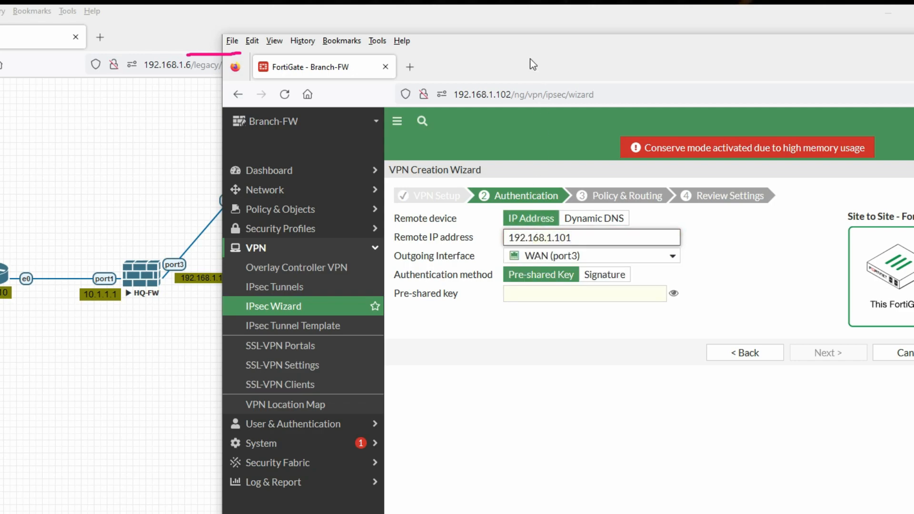
drag(529, 58, 387, 64)
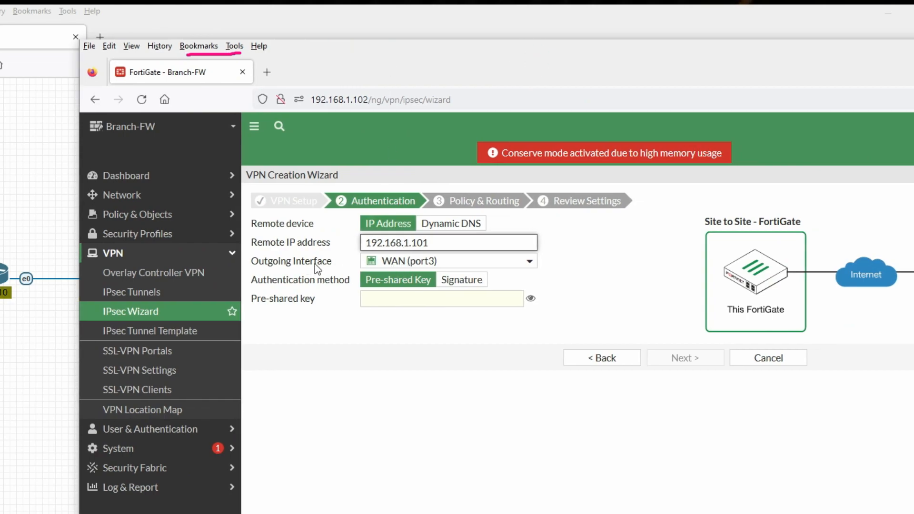
Step: Enter the pre-shared key and advance to Policy & Routing
click(407, 298)
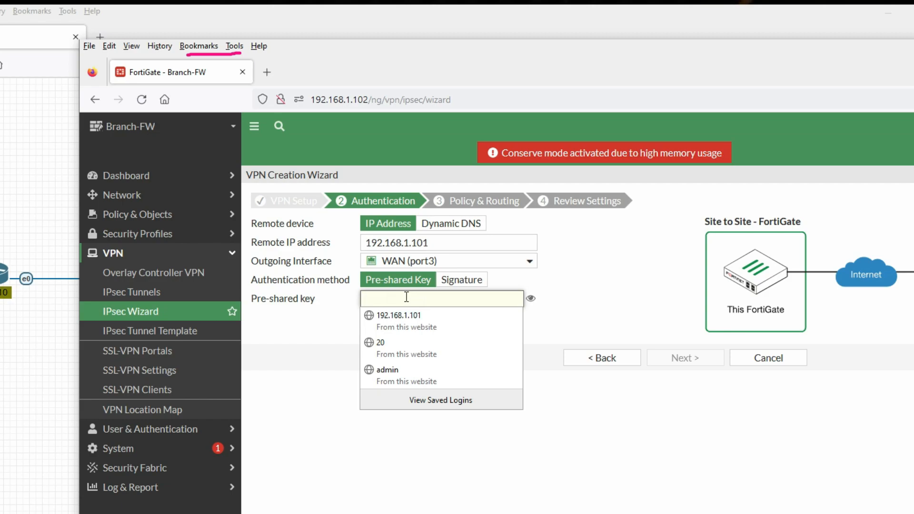
text(fo)
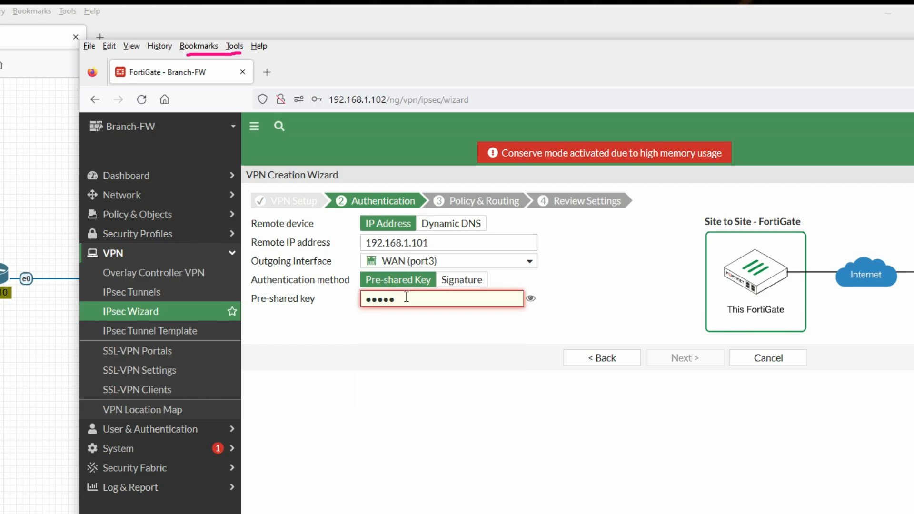
text(rtinet)
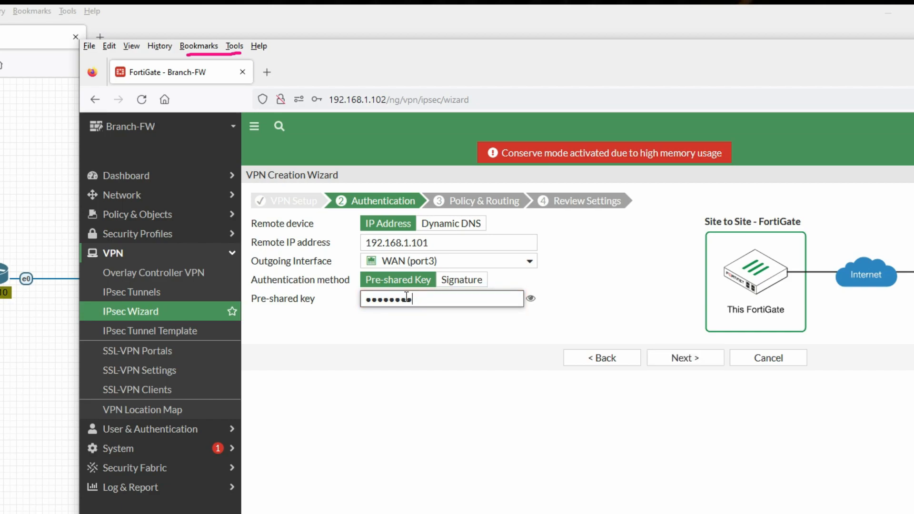
click(693, 367)
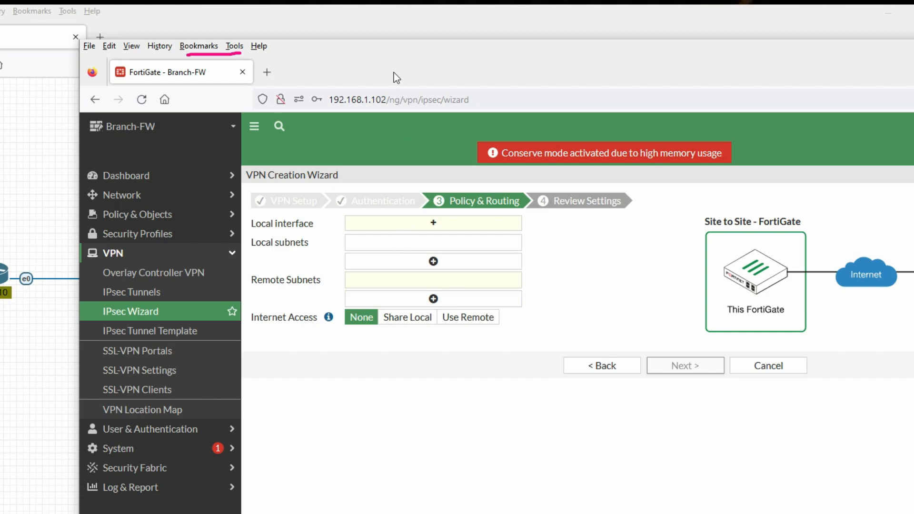
Step: Use LAN (port1) locally with subnet 20.1.1.0/24, add remote subnet 10.1.1.0/24, and continue to review
drag(395, 76, 829, 87)
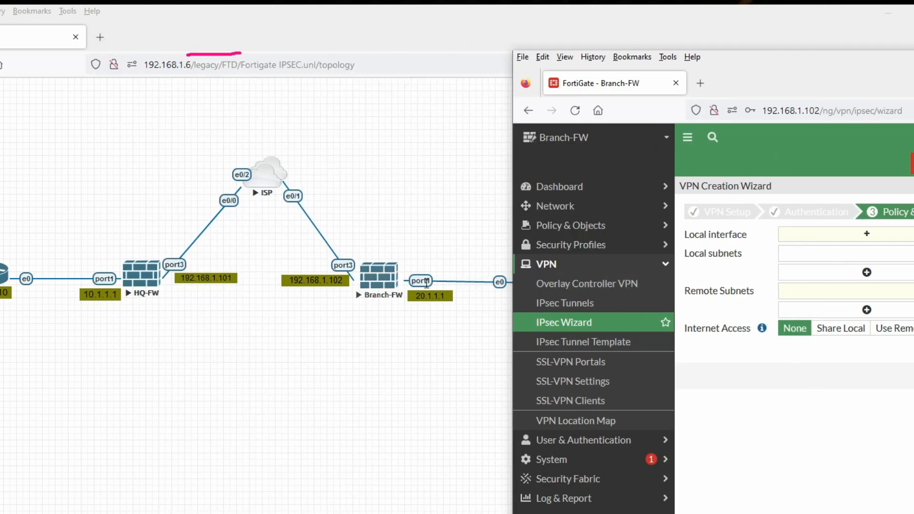
drag(751, 75, 488, 73)
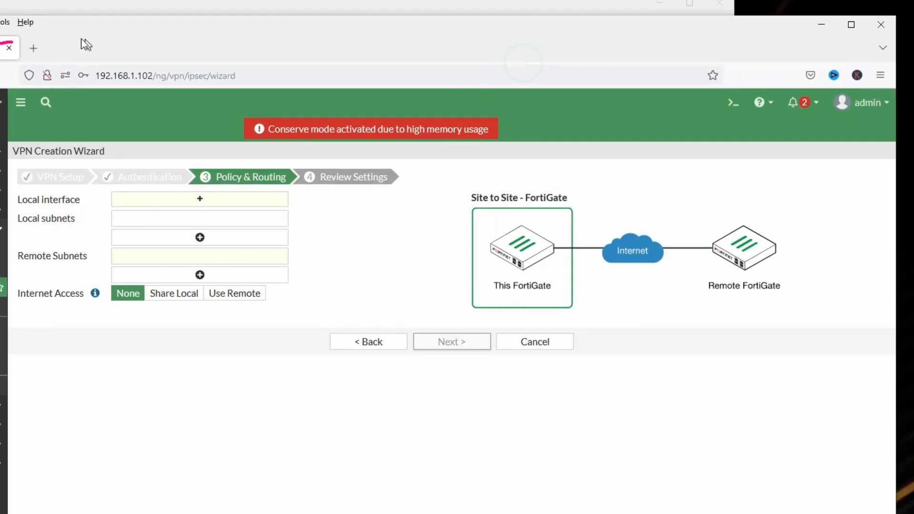
click(580, 227)
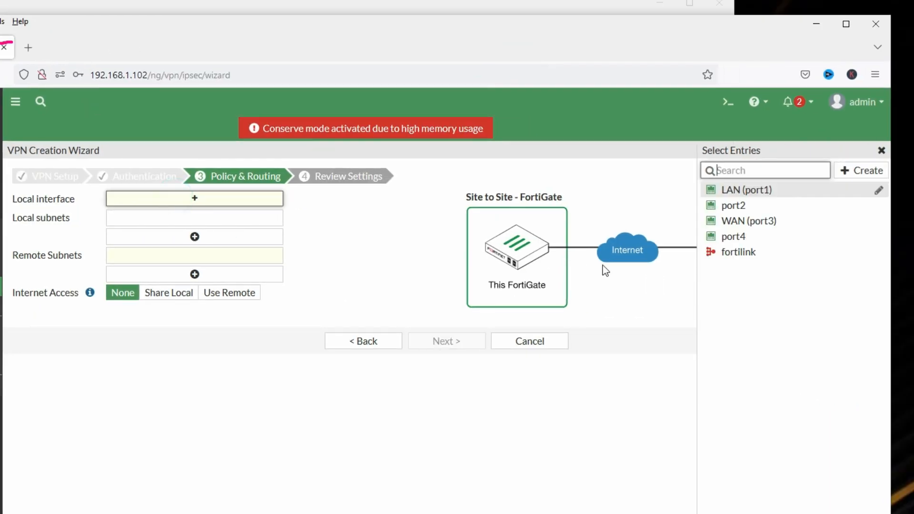
click(752, 189)
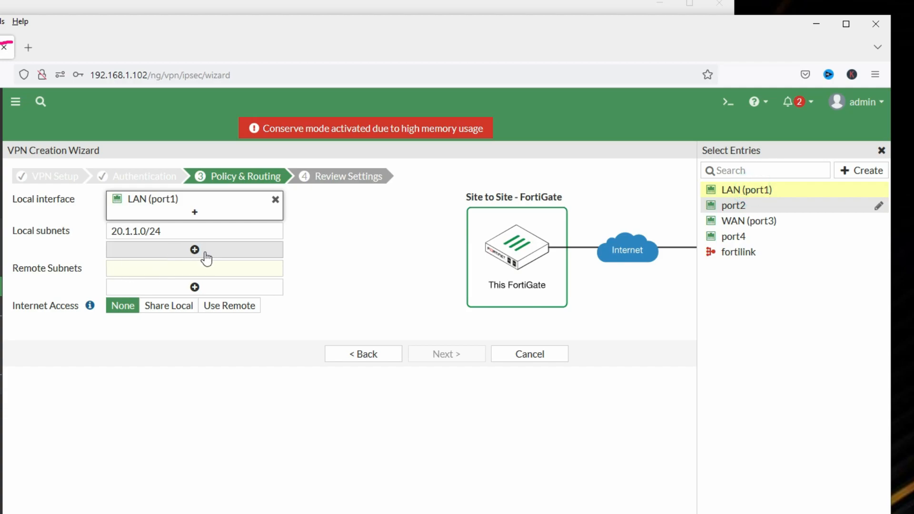
click(198, 269)
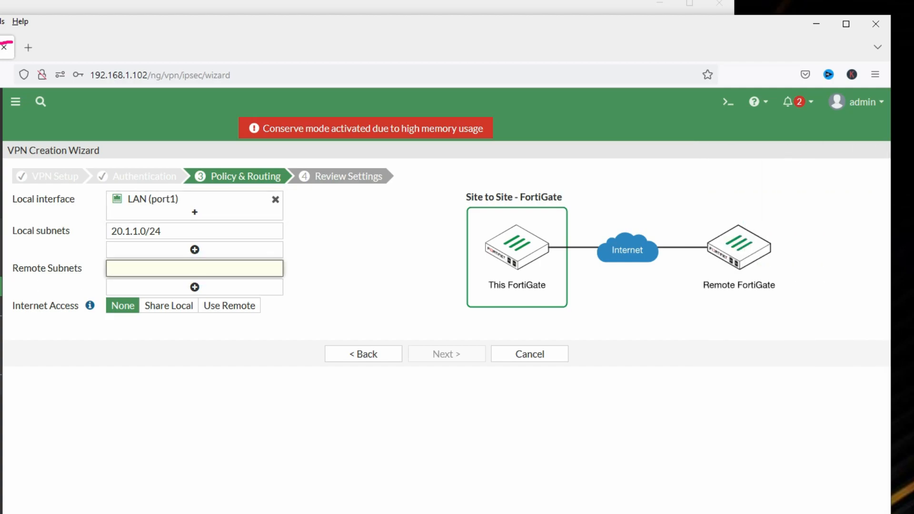
text(10.1.1.)
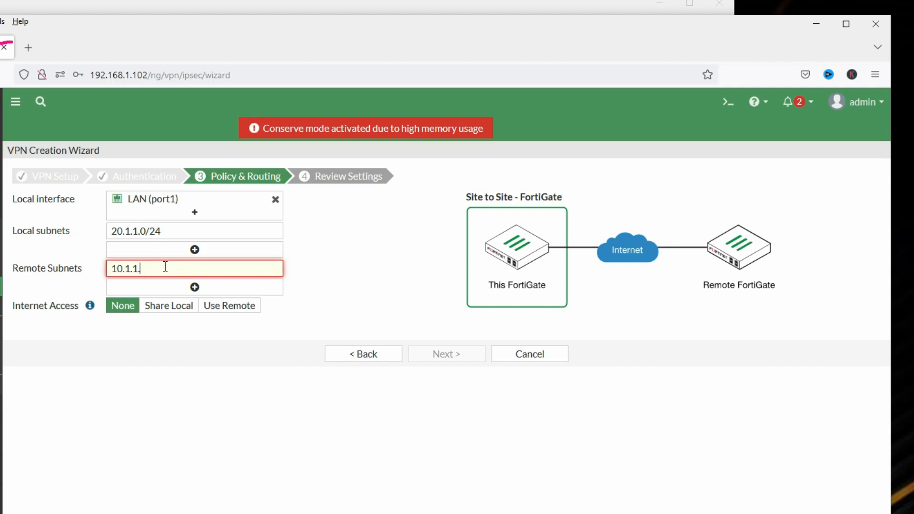
text(0/24)
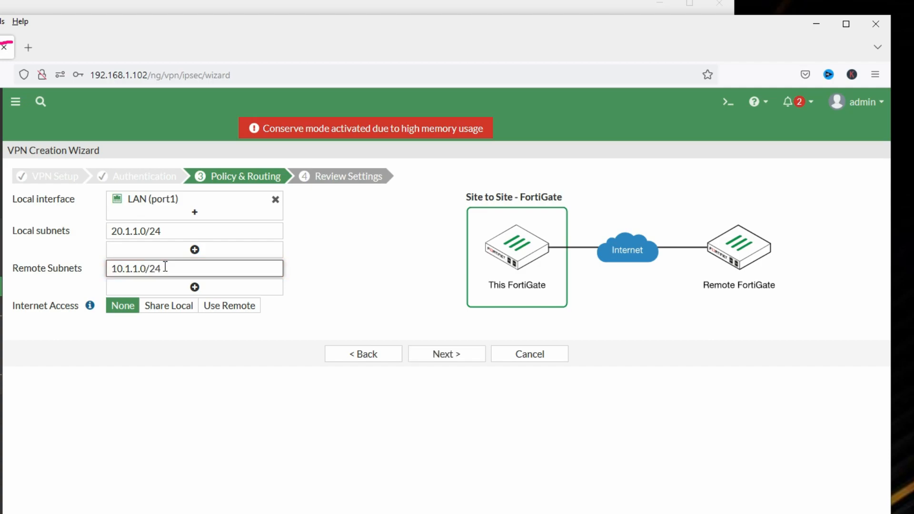
click(397, 319)
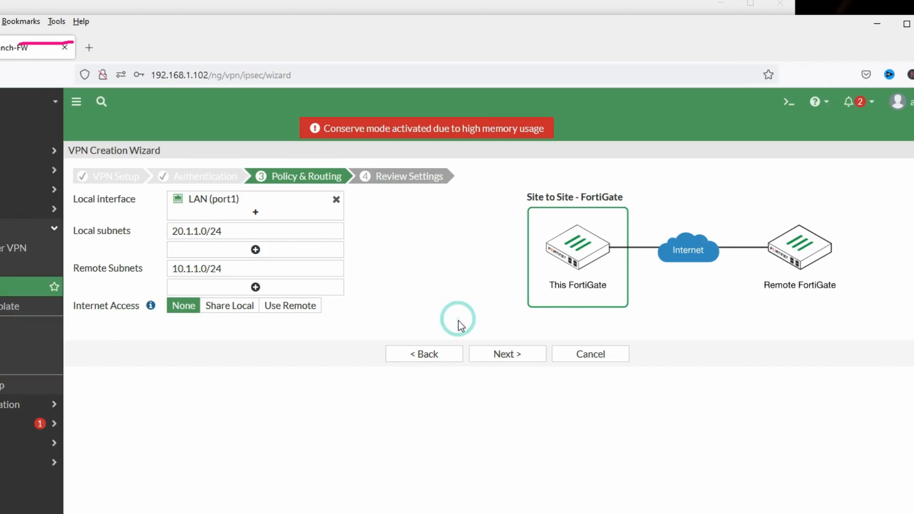
click(493, 361)
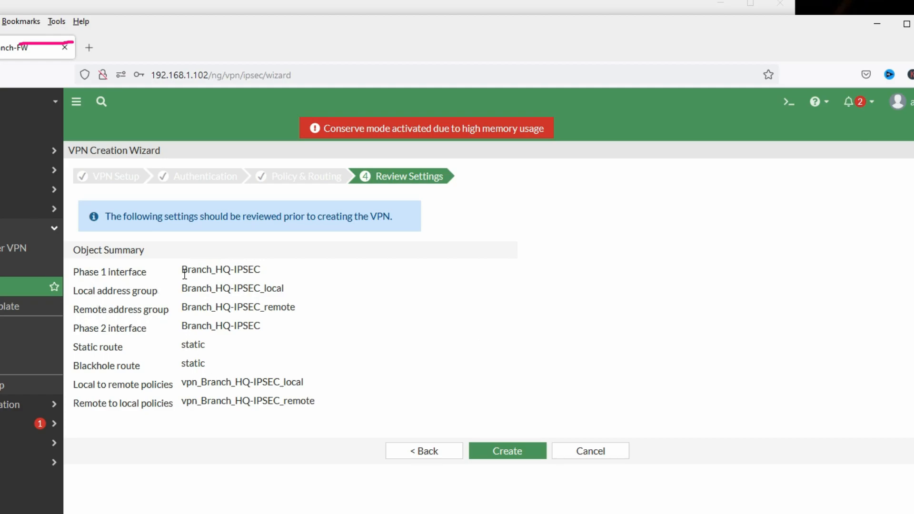
Step: Check the Branch_HQ-IPSEC interface, address groups and both policies in the summary, then create the VPN
drag(184, 275, 263, 273)
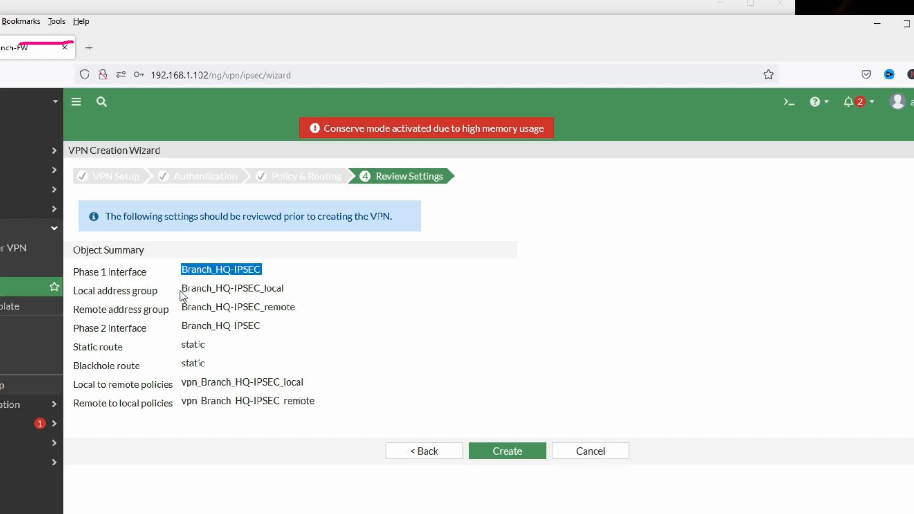
drag(183, 294, 285, 290)
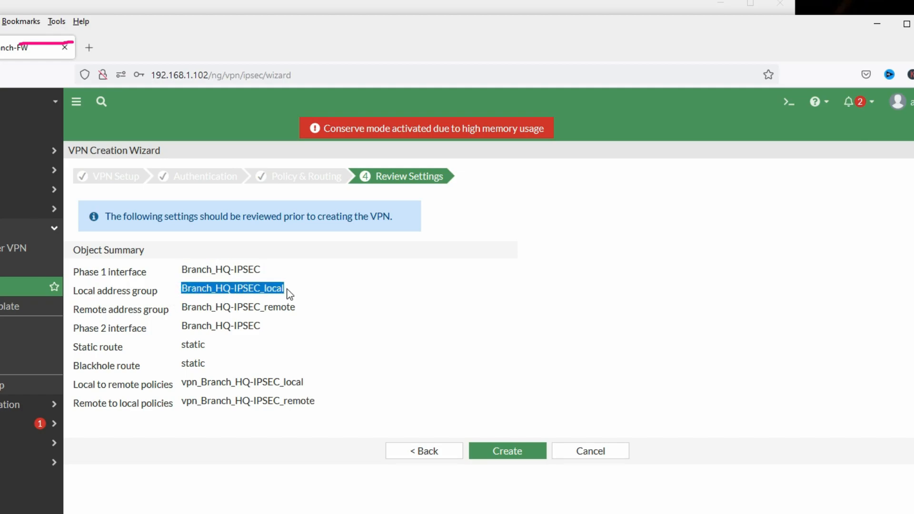
click(243, 307)
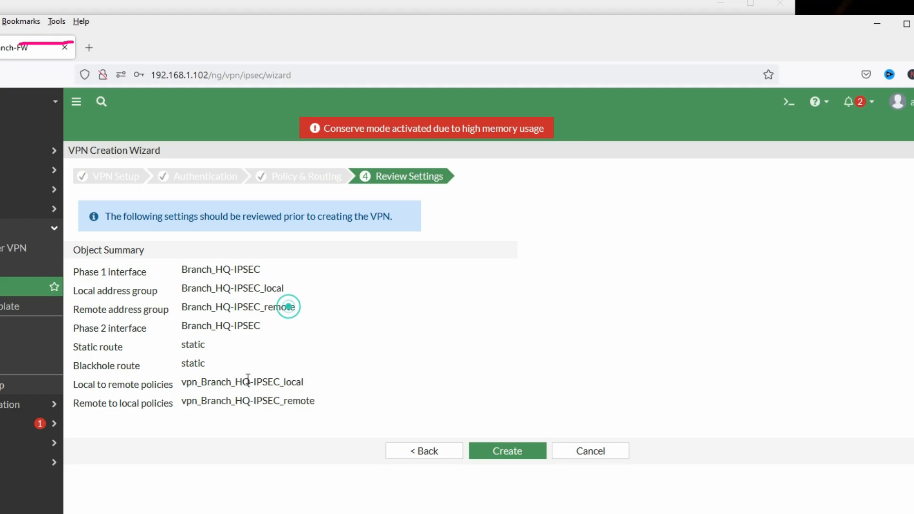
drag(75, 383, 169, 389)
drag(75, 404, 162, 404)
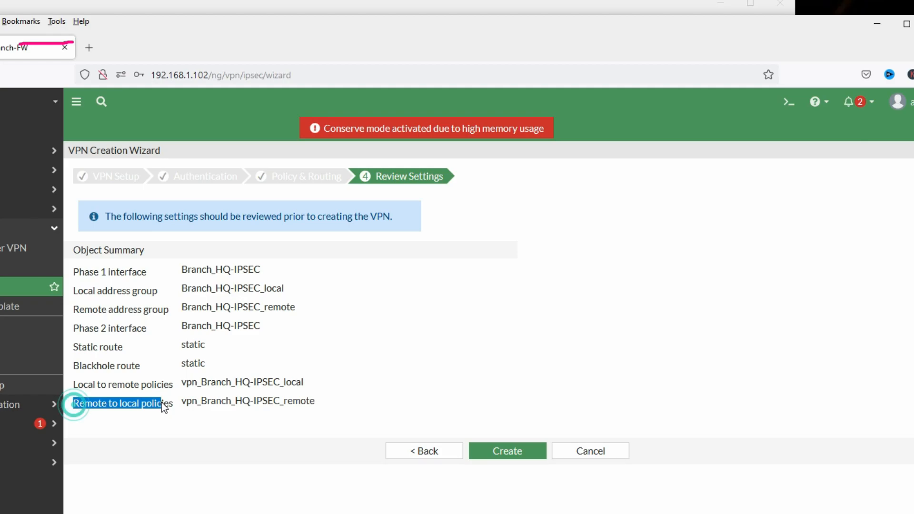
click(507, 452)
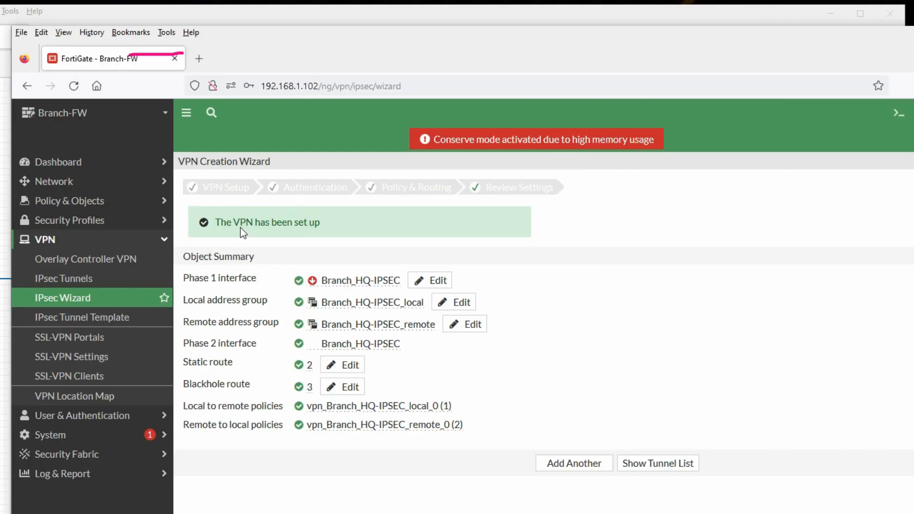
Step: Open Branch-FW's IPsec Tunnels list after the VPN set-up confirmation
drag(339, 225, 239, 223)
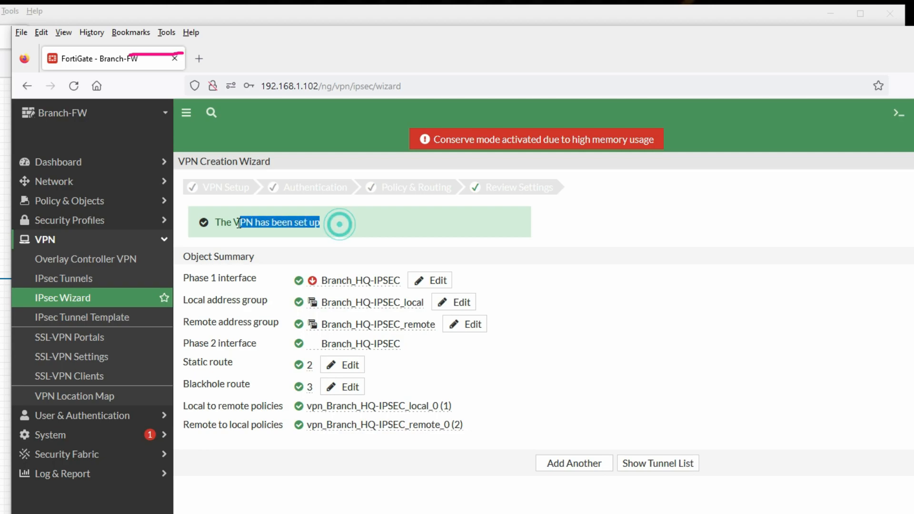
click(88, 281)
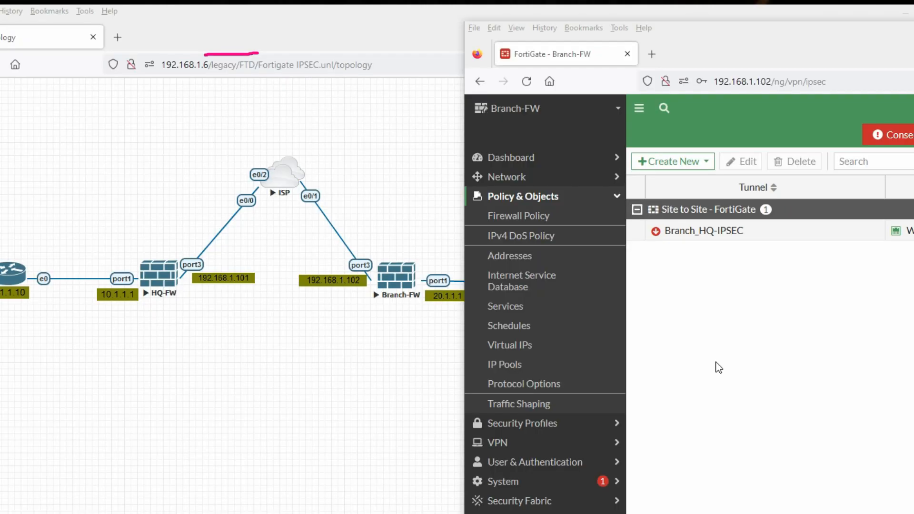
click(715, 363)
Step: On HQ-FW, inspect the IPSEC HQ-Branch tunnel details and open its monitor from the Inactive status
click(319, 512)
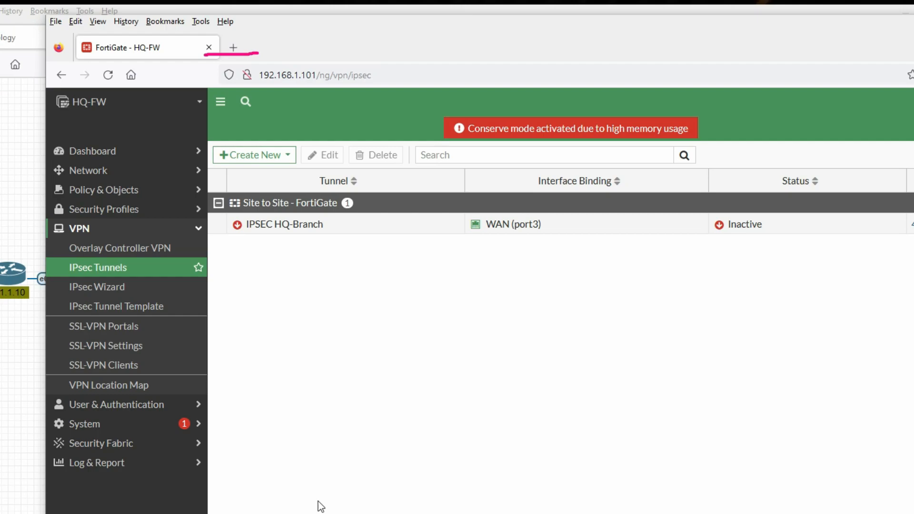
drag(494, 52, 436, 47)
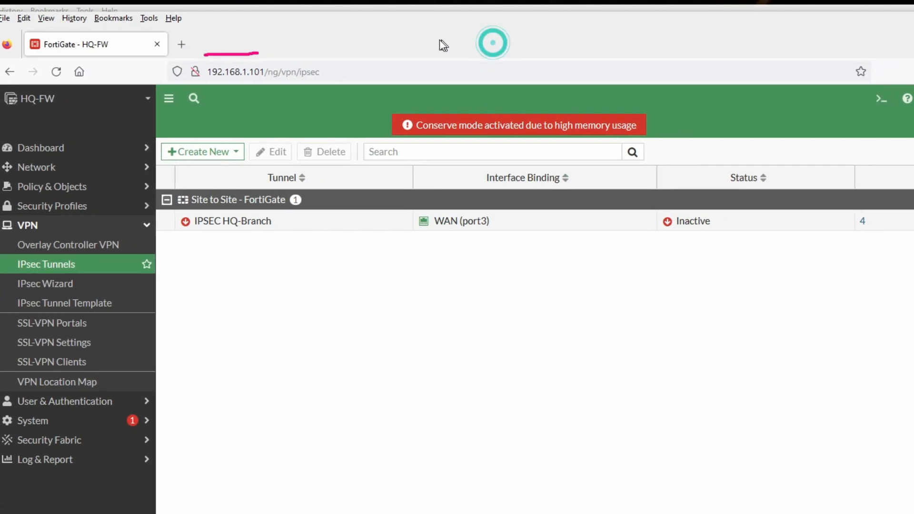
click(275, 225)
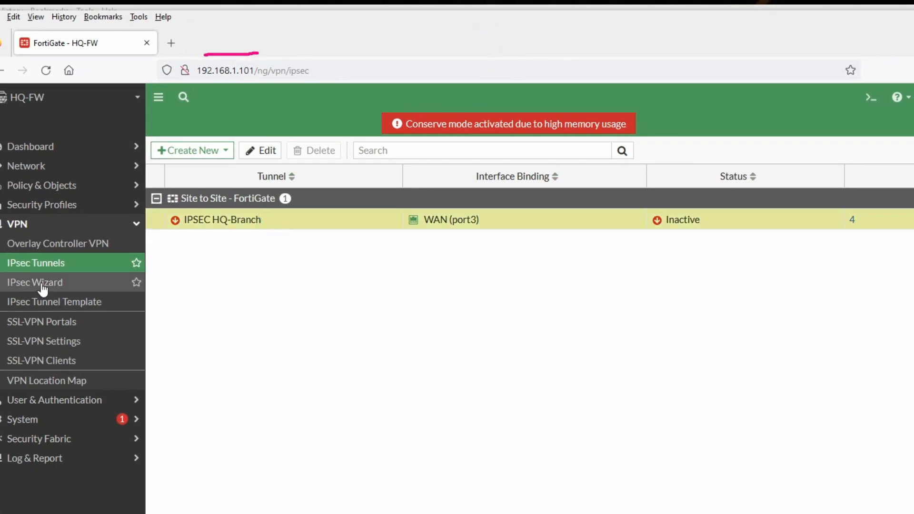
click(479, 370)
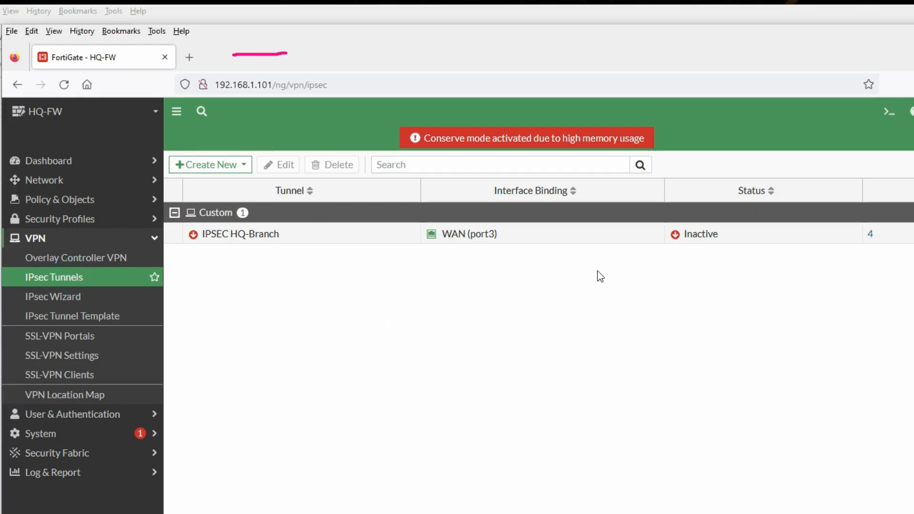
mouse_move(274, 243)
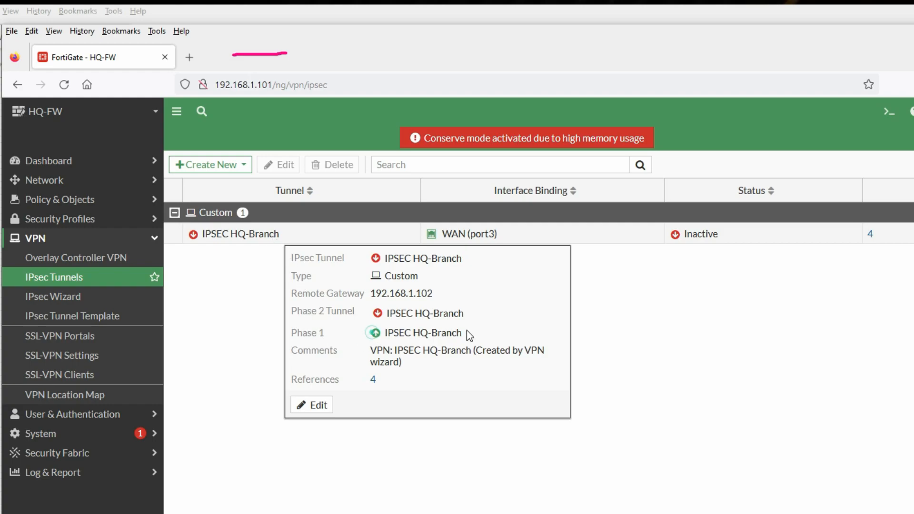
drag(480, 313, 386, 316)
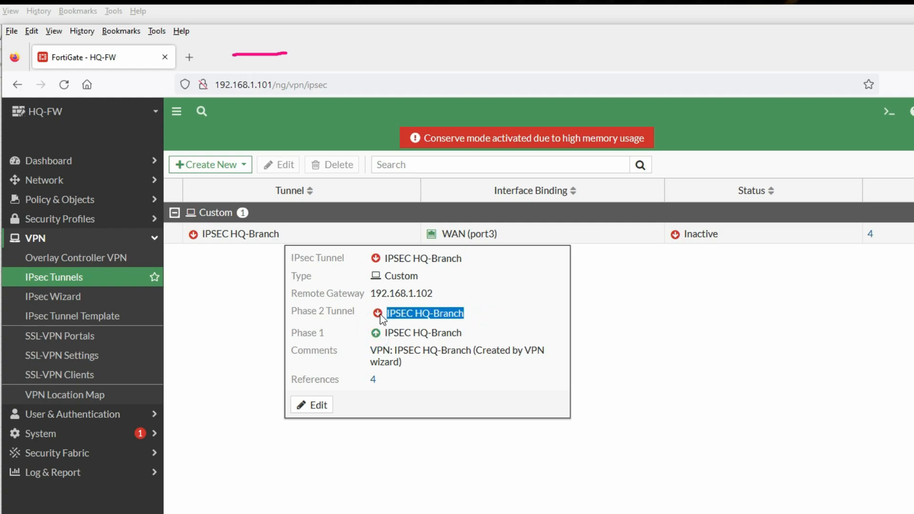
click(632, 316)
click(675, 236)
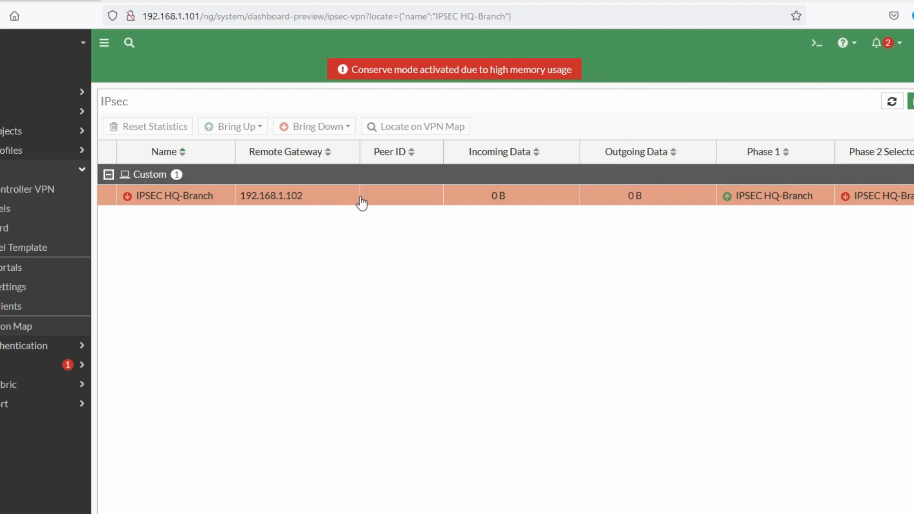
Step: Bring up the Phase 2 Selector IPSEC HQ-Branch on HQ-FW, then return to Branch-FW
click(386, 205)
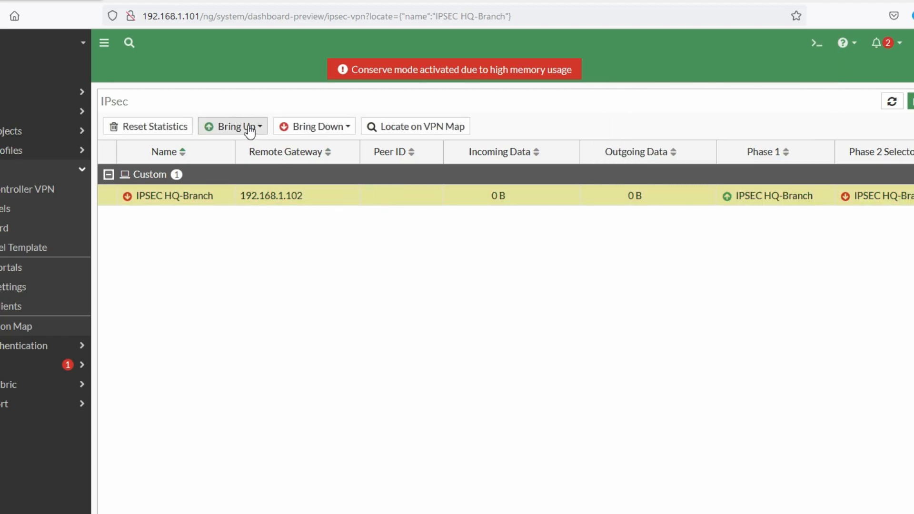
click(253, 134)
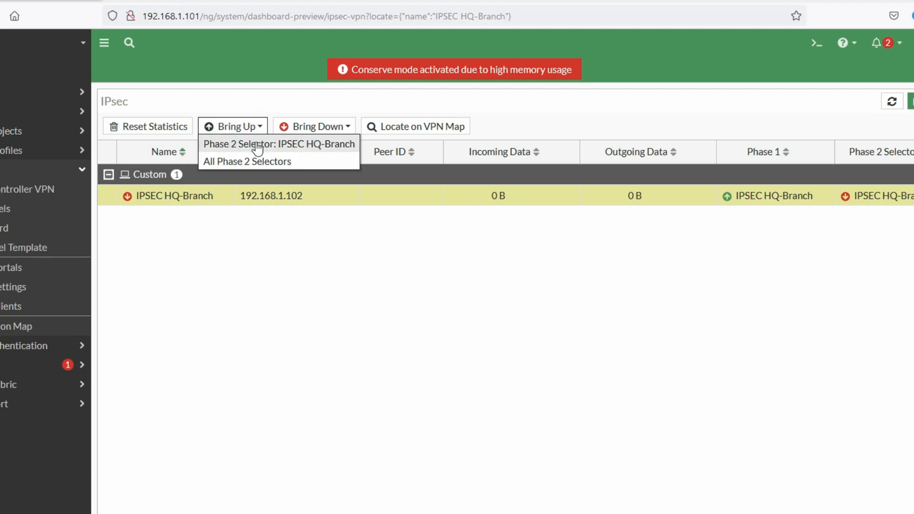
click(257, 144)
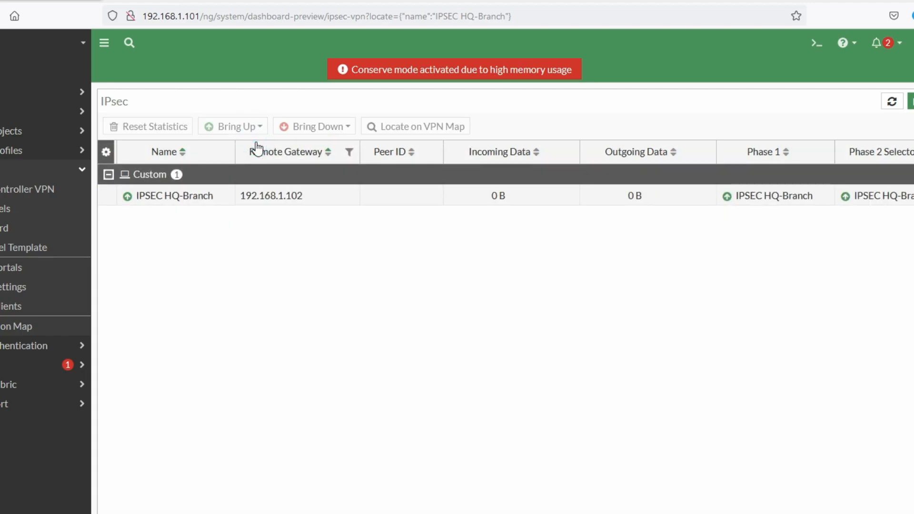
mouse_move(791, 206)
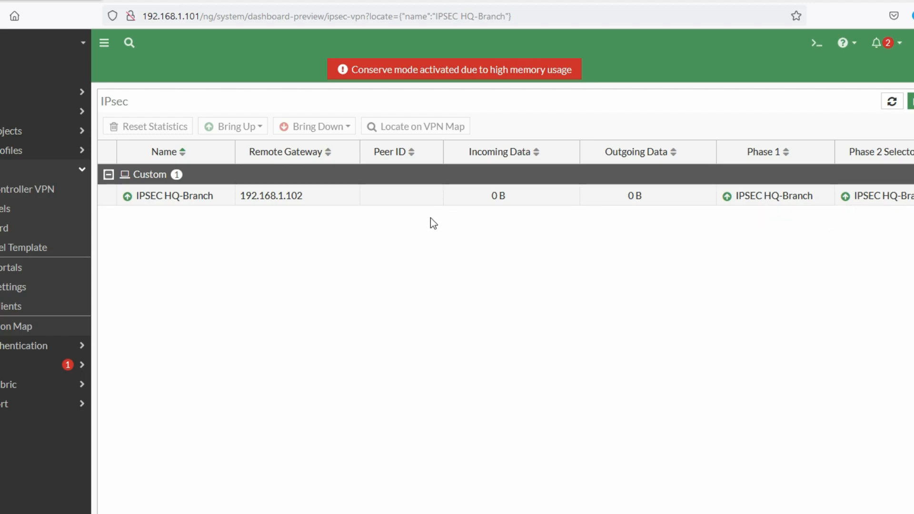
key(alt+Tab)
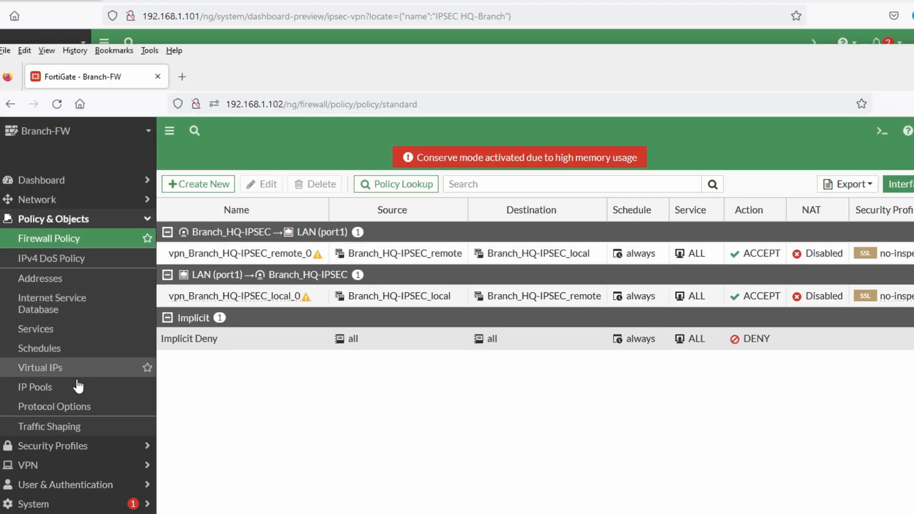
Step: Open Branch-FW's monitor showing Branch_HQ-IPSEC to 192.168.1.101 up on both phases
click(53, 467)
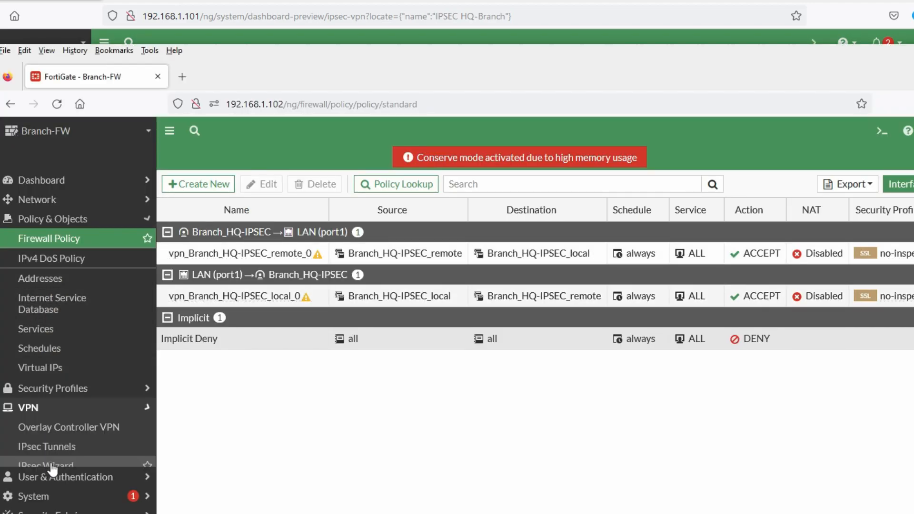
click(79, 295)
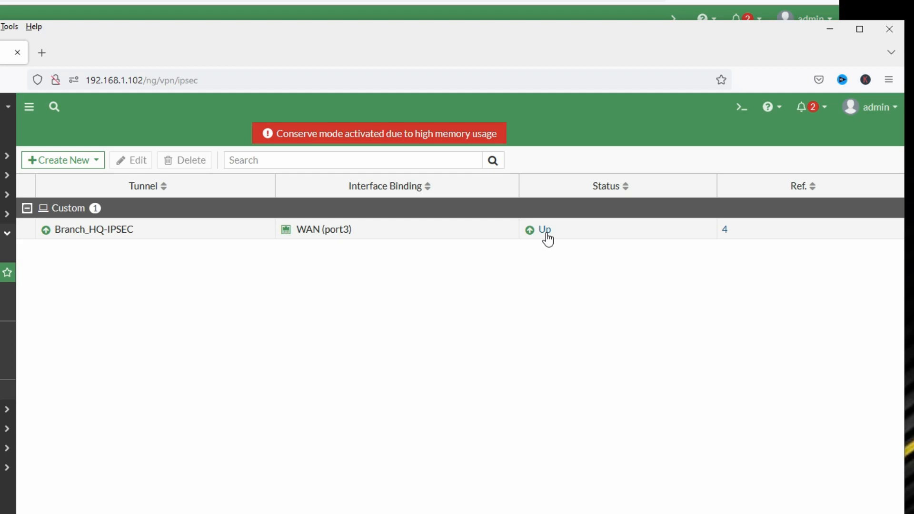
click(547, 234)
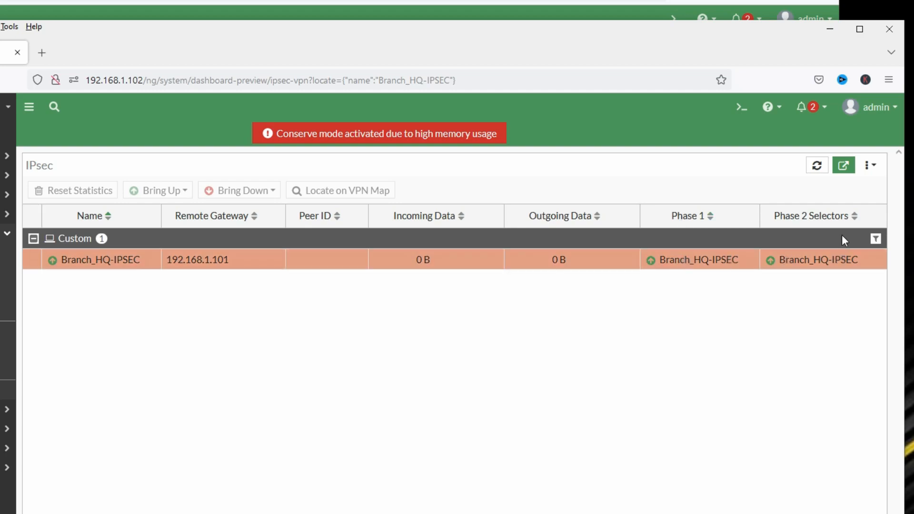
mouse_move(840, 264)
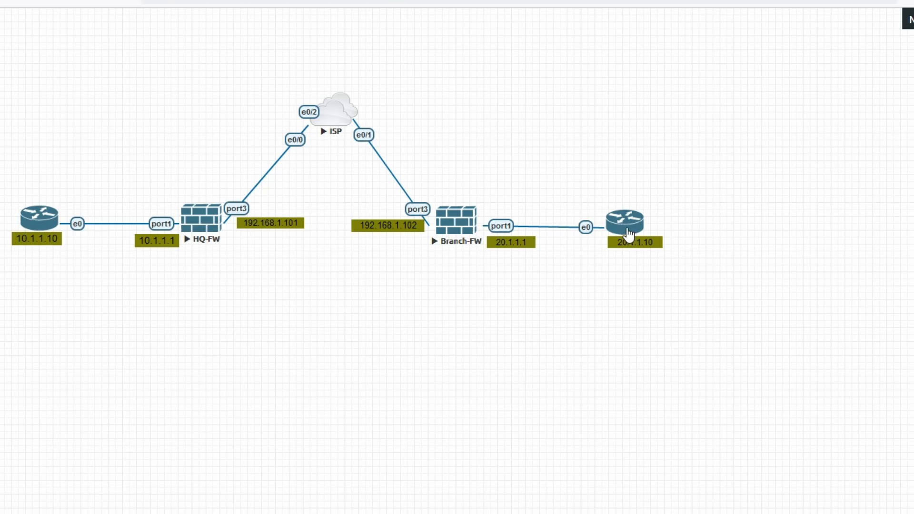
Step: Open the Branch-R2 console and turn on ICMP debugging
click(628, 234)
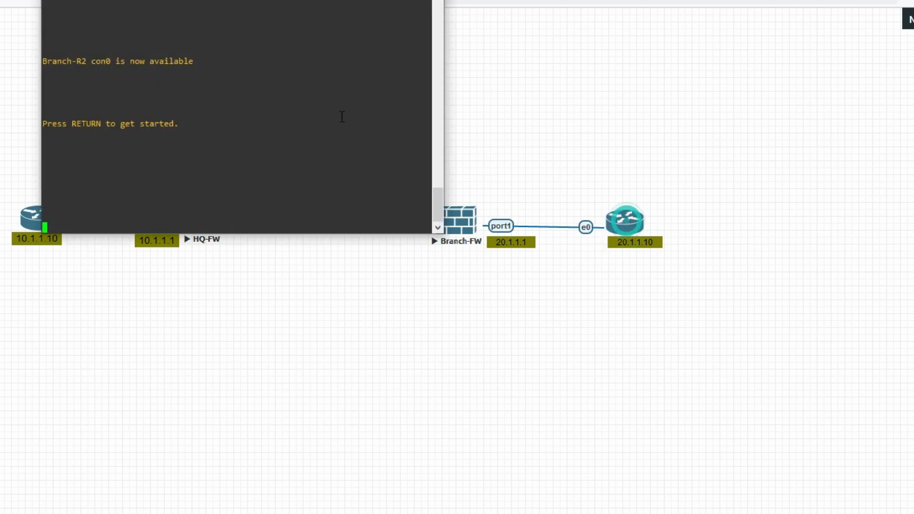
drag(155, 1, 611, 273)
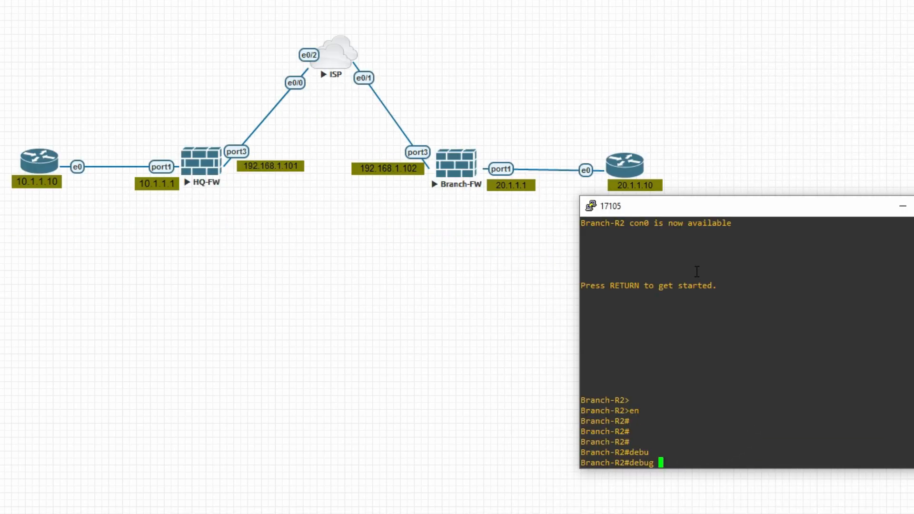
text(ip ic)
key(Tab)
key(Return)
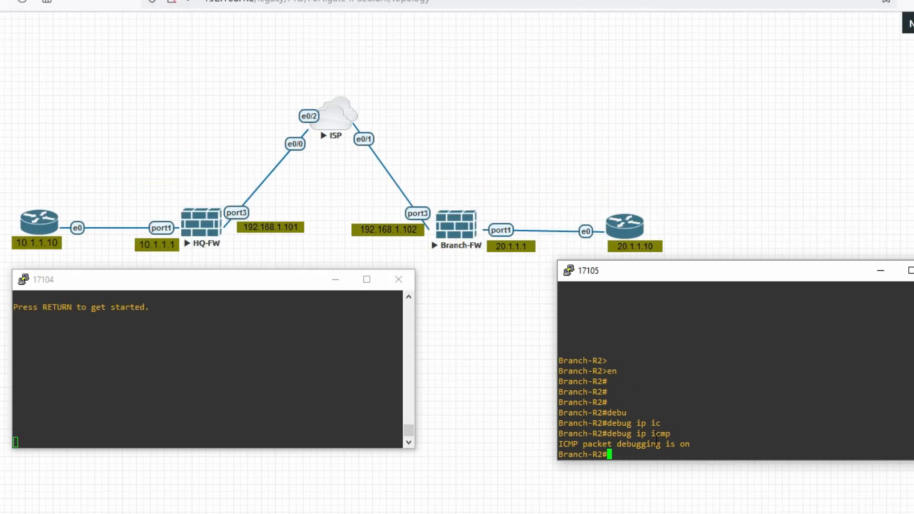
Step: On HQ-R1, enter privileged mode with 'en' and ping 20.1.1.10 twice
click(209, 356)
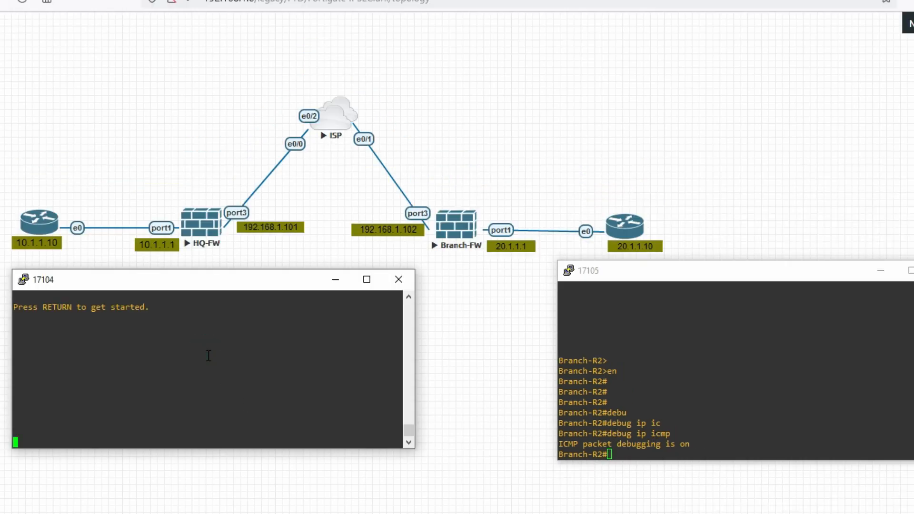
key(Return)
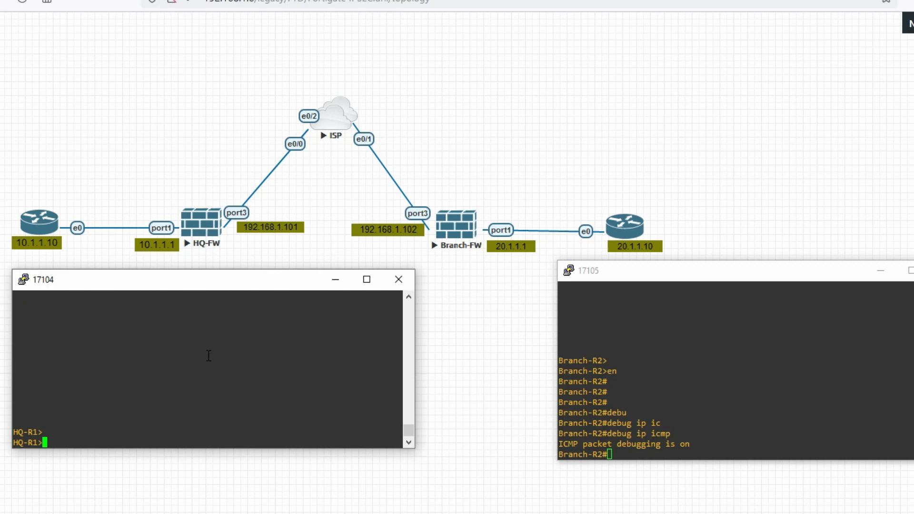
text(en)
key(Return)
key(Return)
key(Return)
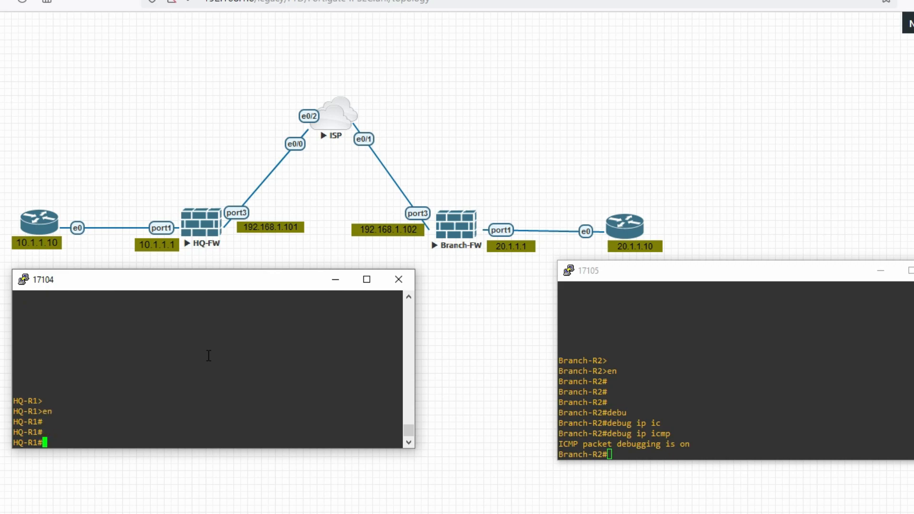
text(ping 20.1.1.10)
key(Return)
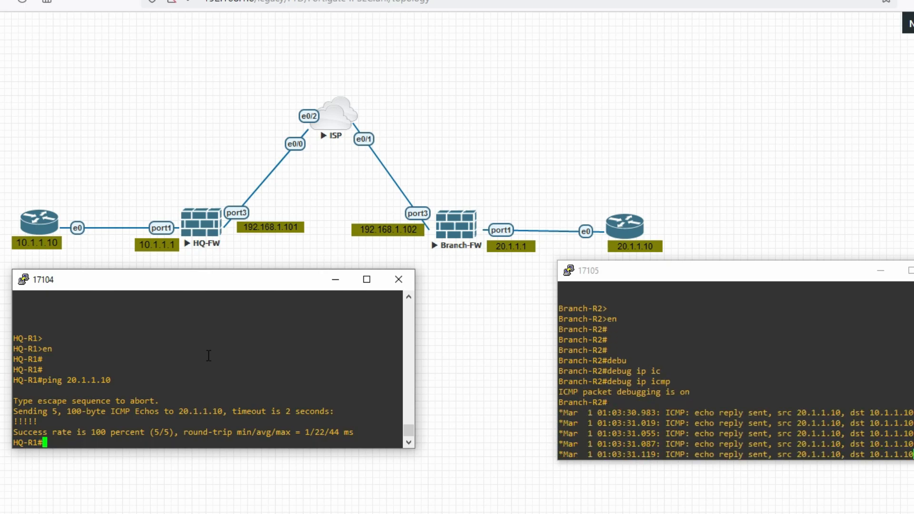
key(Up)
key(Return)
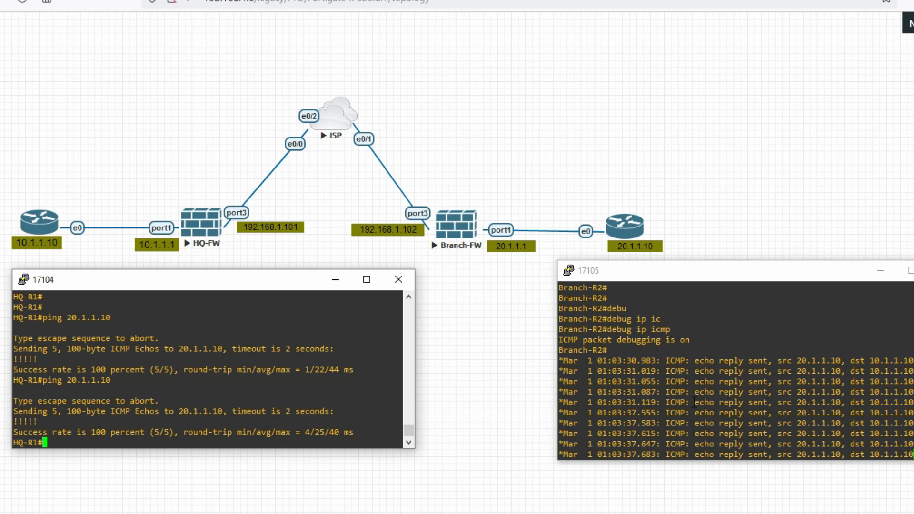
Step: Check Branch-R2's debug log for the echo replies sent to 10.1.1.10
drag(774, 369, 775, 363)
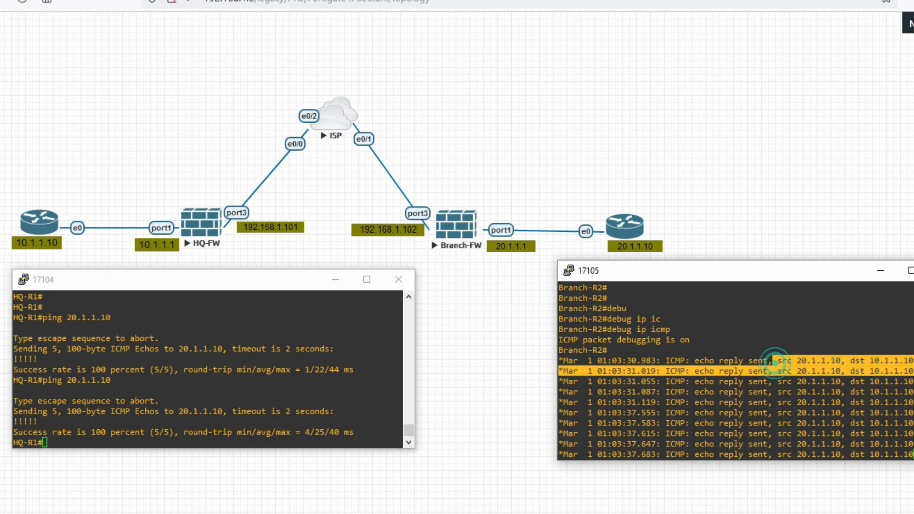
click(777, 418)
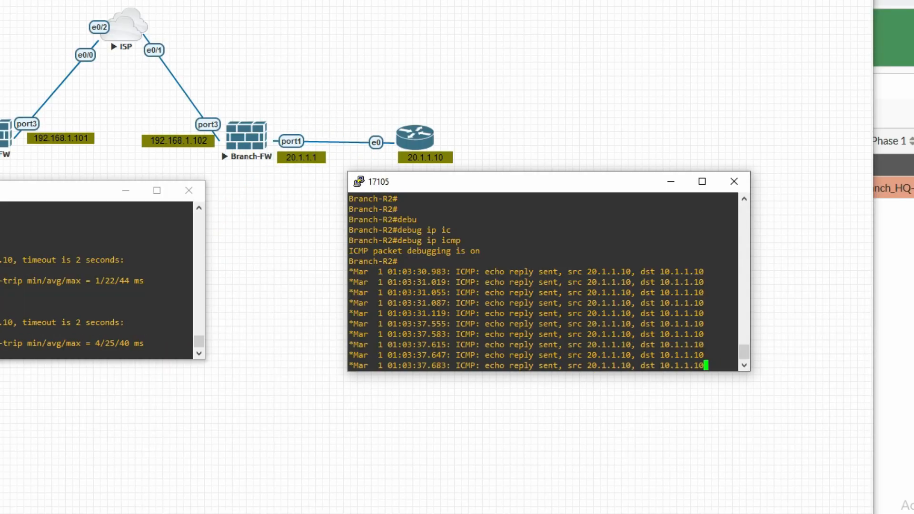
click(910, 402)
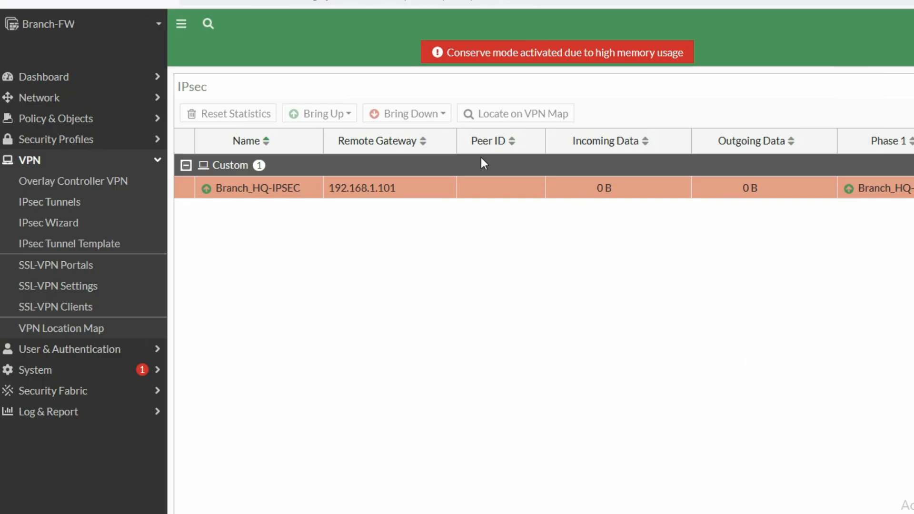
Step: Confirm Branch_HQ-IPSEC is Up on Branch-FW with 1.00 kB incoming and outgoing data
click(82, 184)
click(79, 204)
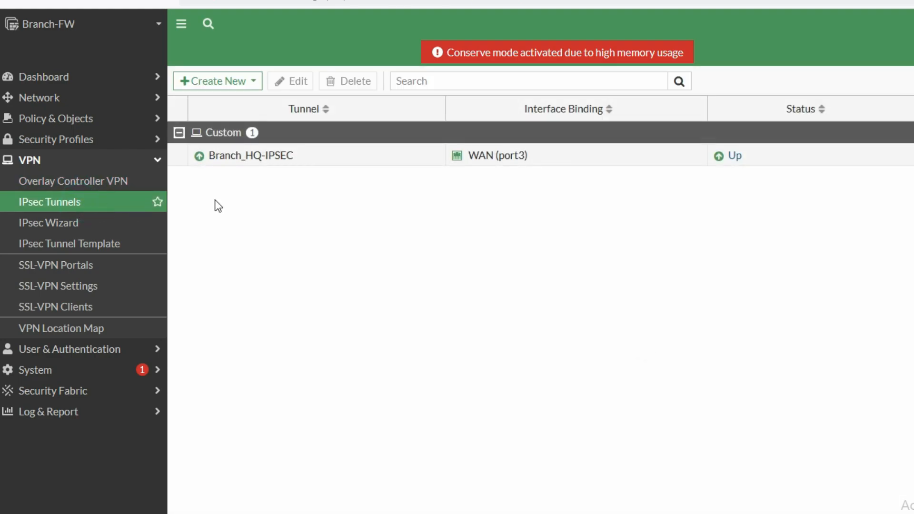
double_click(724, 158)
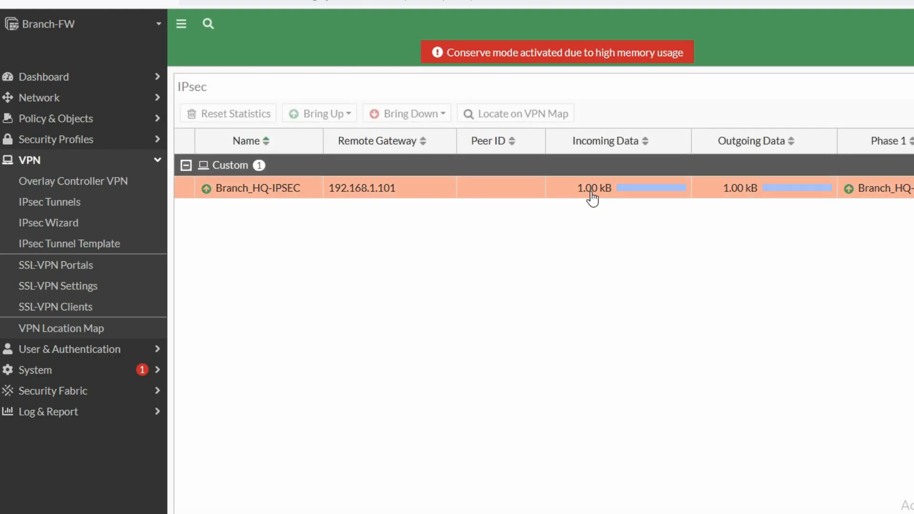
click(588, 192)
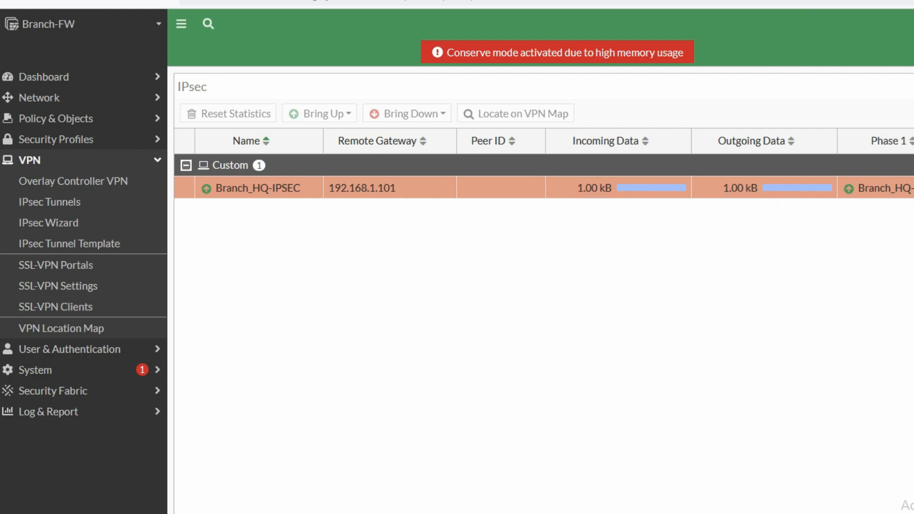
key(alt+Tab)
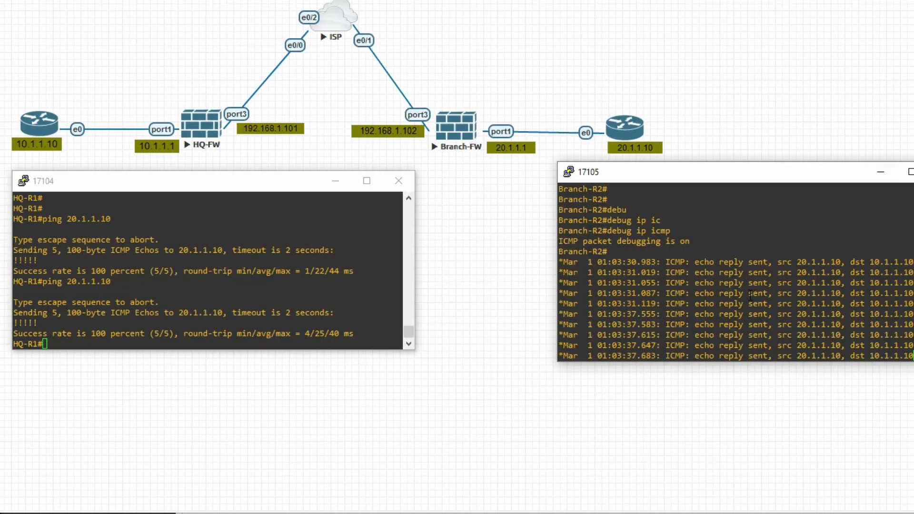
Step: Turn on ICMP debugging on HQ-R1 with 'debug ip icmp'
click(742, 297)
key(Return)
key(Return)
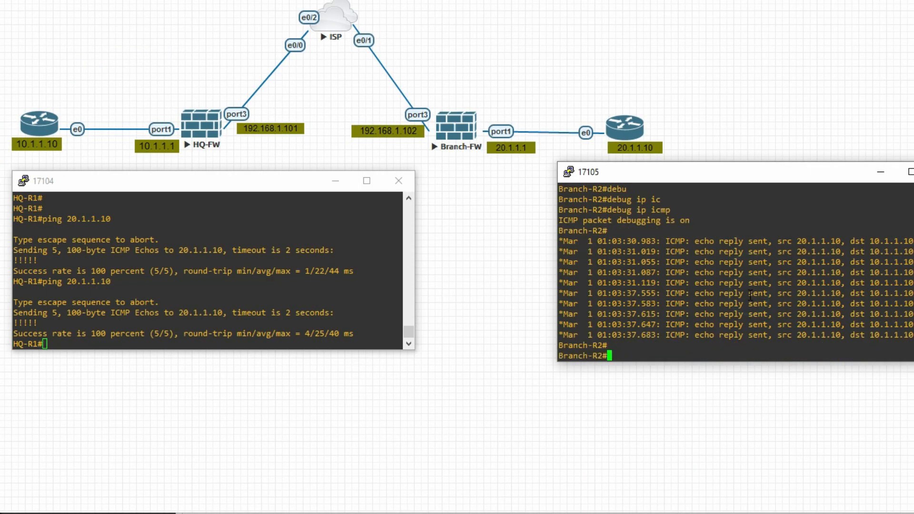
click(373, 327)
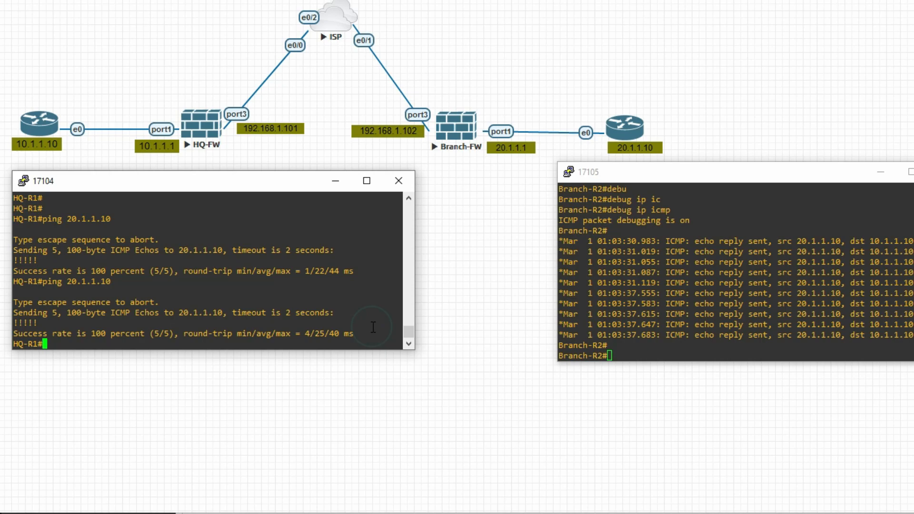
key(Return)
key(Return)
key(Return)
key(Return)
key(Return)
key(Return)
key(Return)
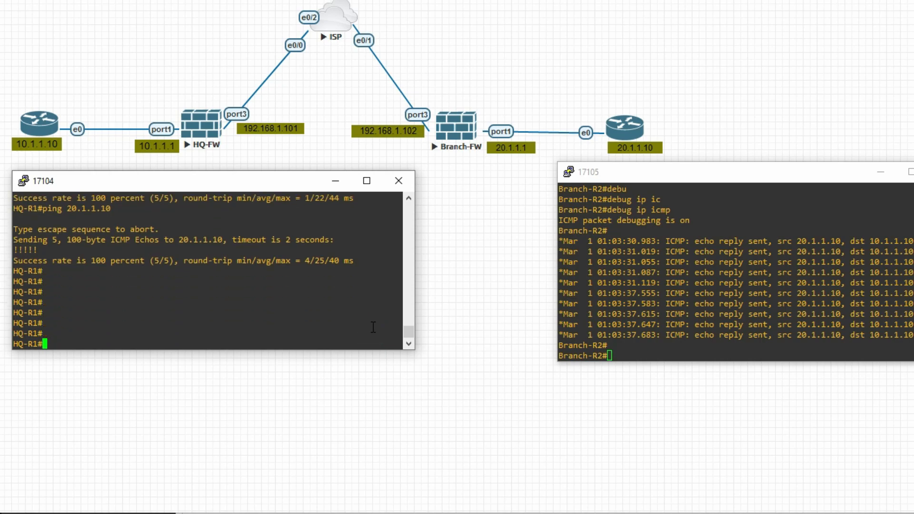
text(debu)
key(Tab)
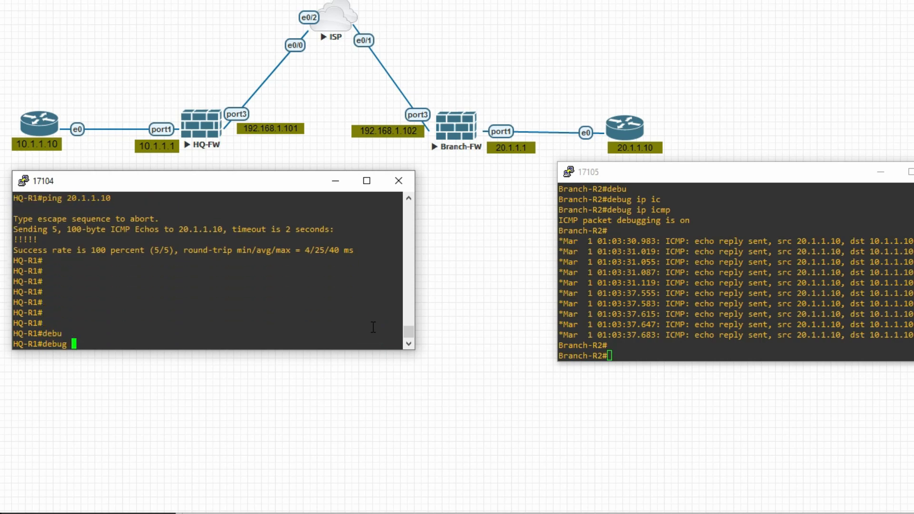
text(ip)
key(Tab)
text(ic)
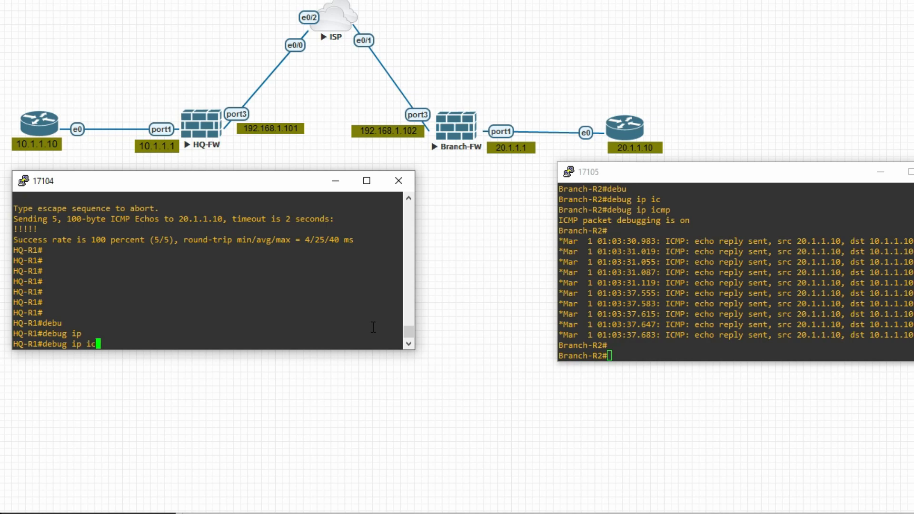
key(Tab)
key(Return)
Step: Ping 10.1.1.10 from Branch-R2 and mark HQ-R1's logged echo replies to 20.1.1.10
click(810, 335)
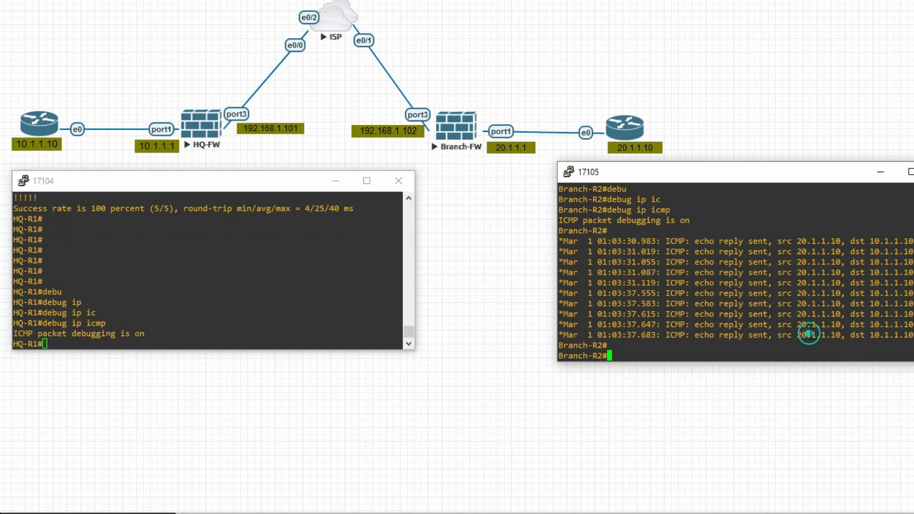
text(ping 10)
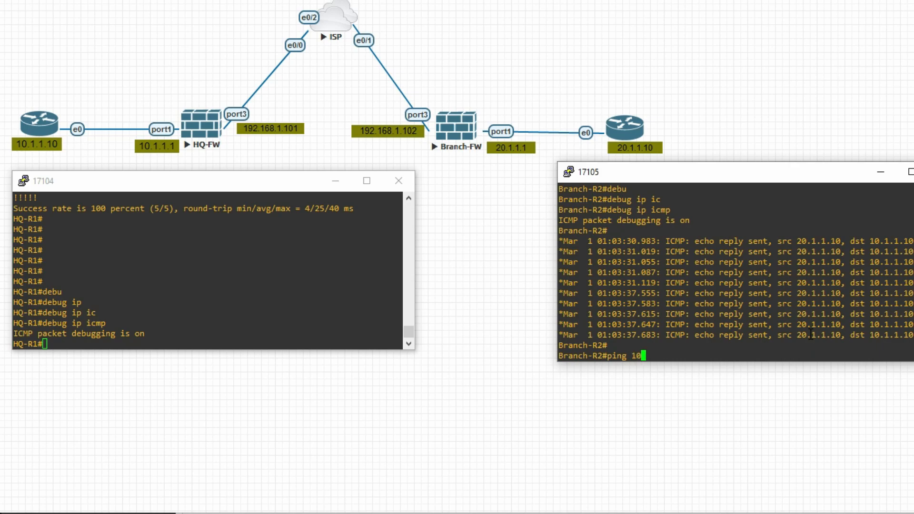
text(.1.1.10)
key(Return)
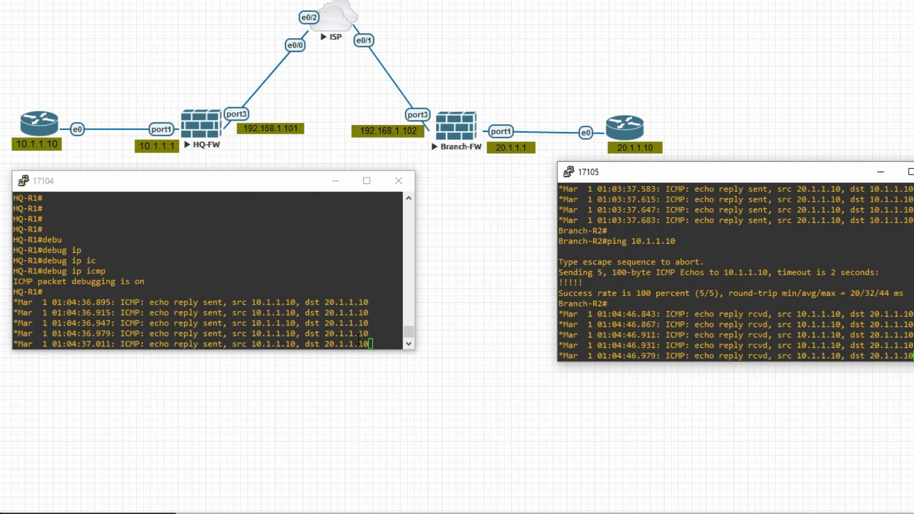
drag(358, 342, 85, 314)
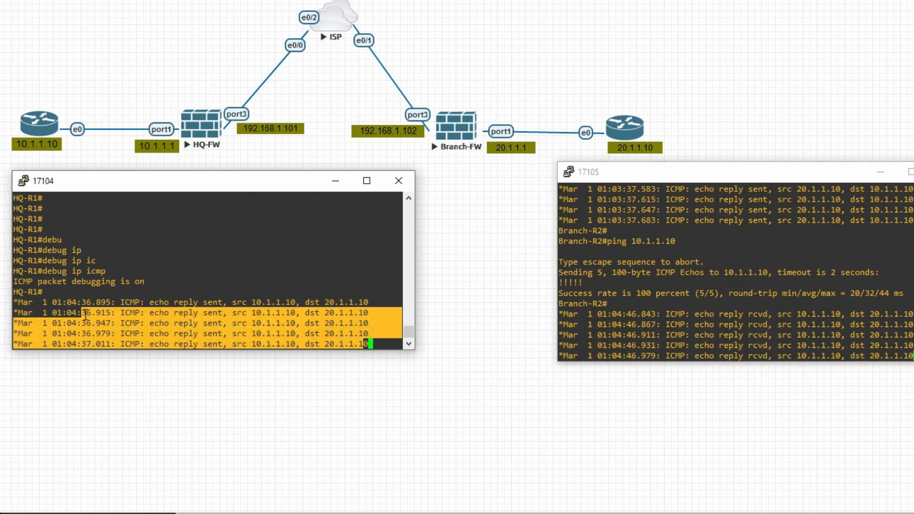
click(324, 513)
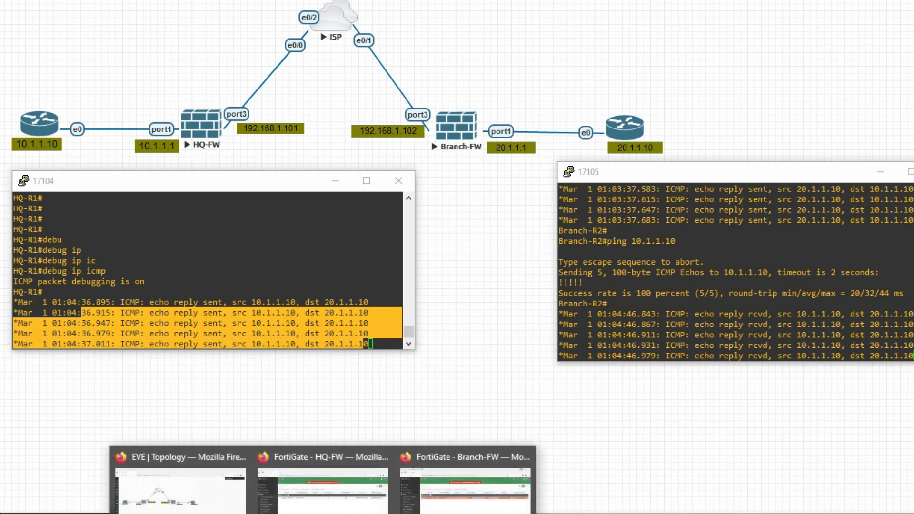
click(338, 509)
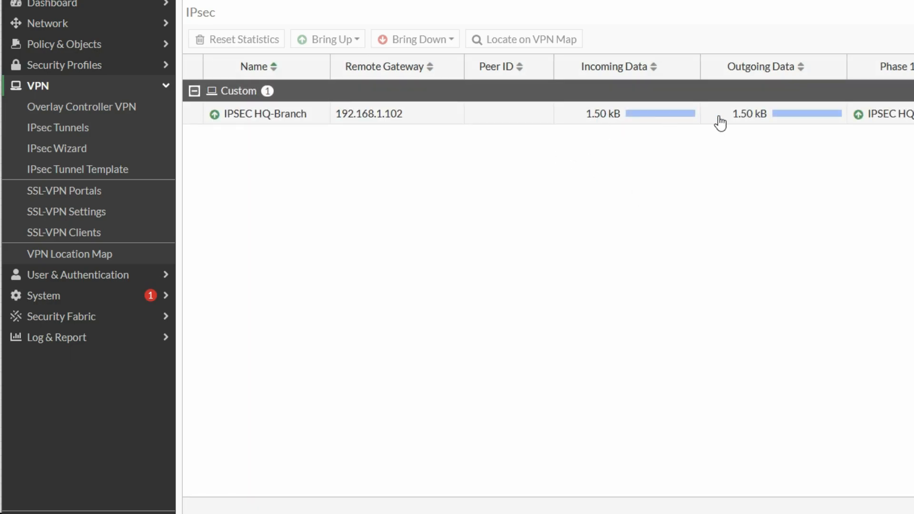
Step: Show the IPSEC HQ-Branch details card with 1.50 kB each way and both phases up
click(256, 118)
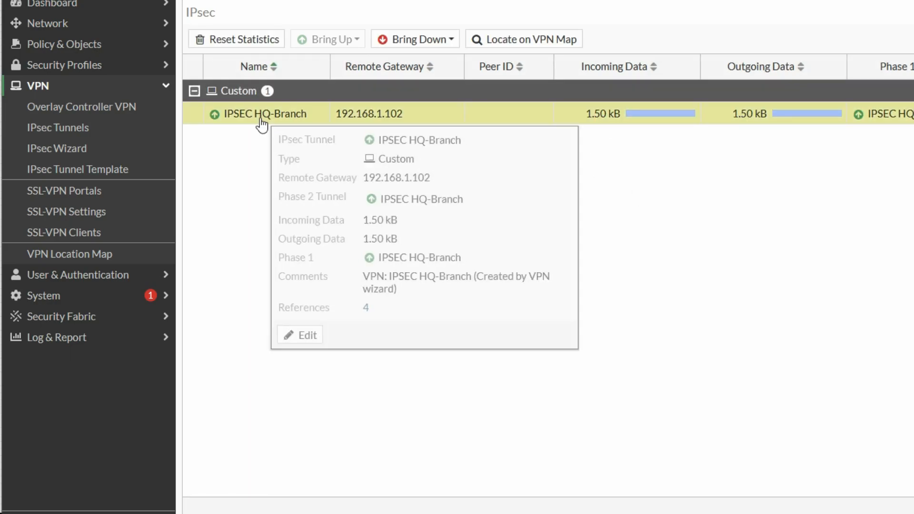